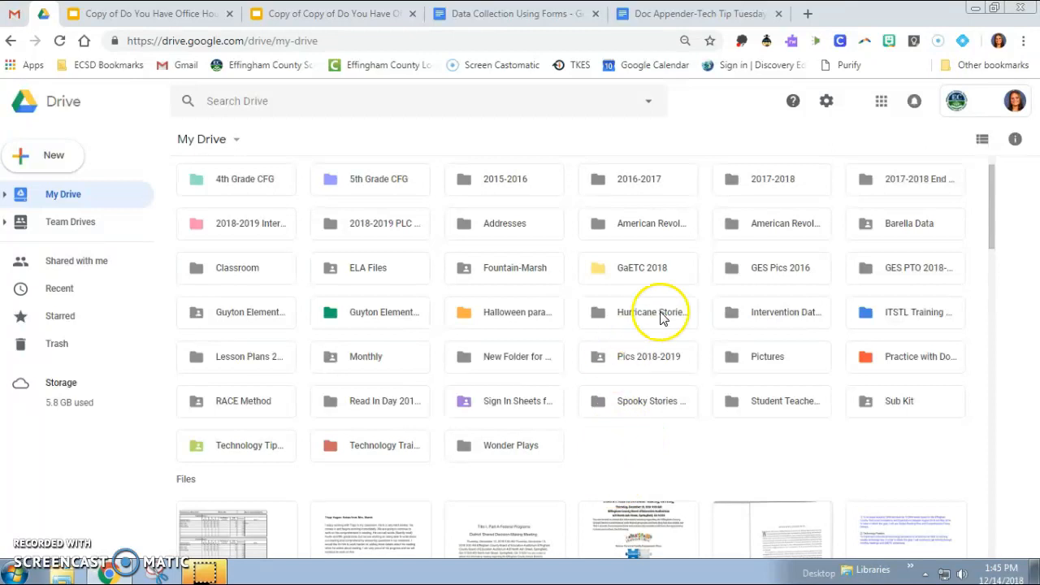
Step: Open the "Practice with Doc Appender and Google Forms" folder in My Drive
double_click(871, 362)
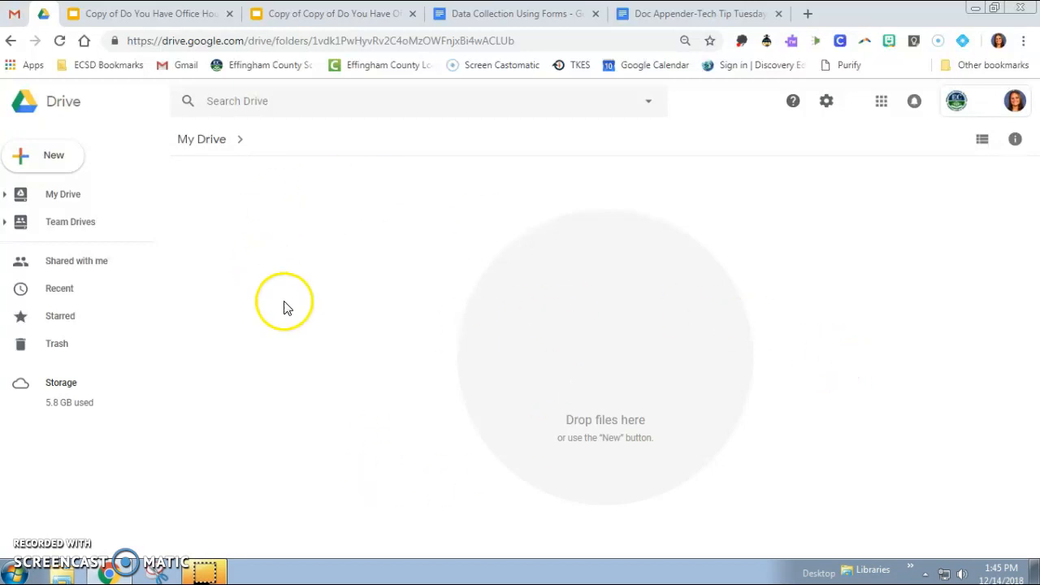
Step: Try to create a Google Doc titled "Student 1" in the practice folder and close the document
left_click(68, 156)
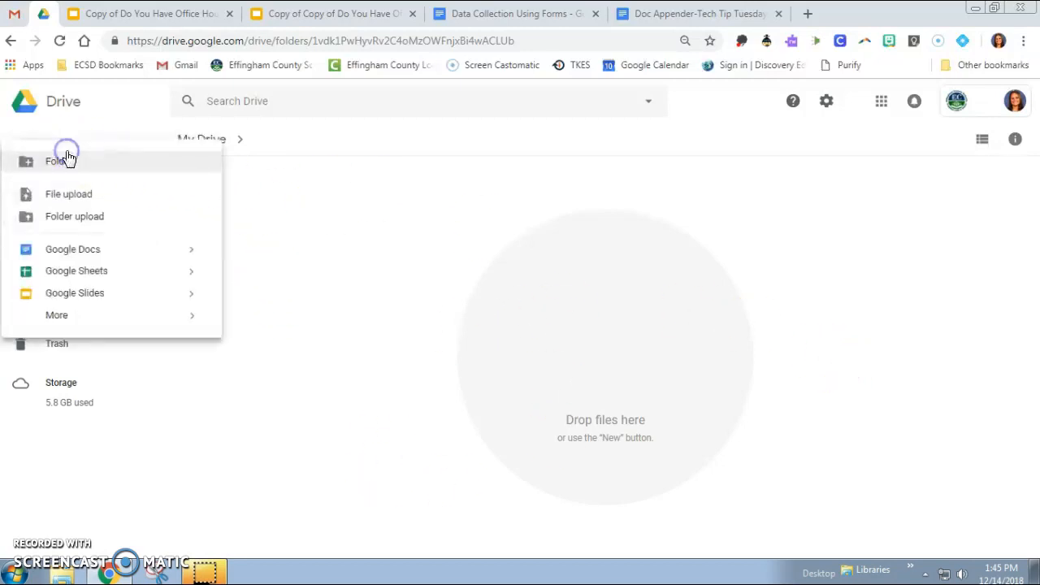
left_click(73, 254)
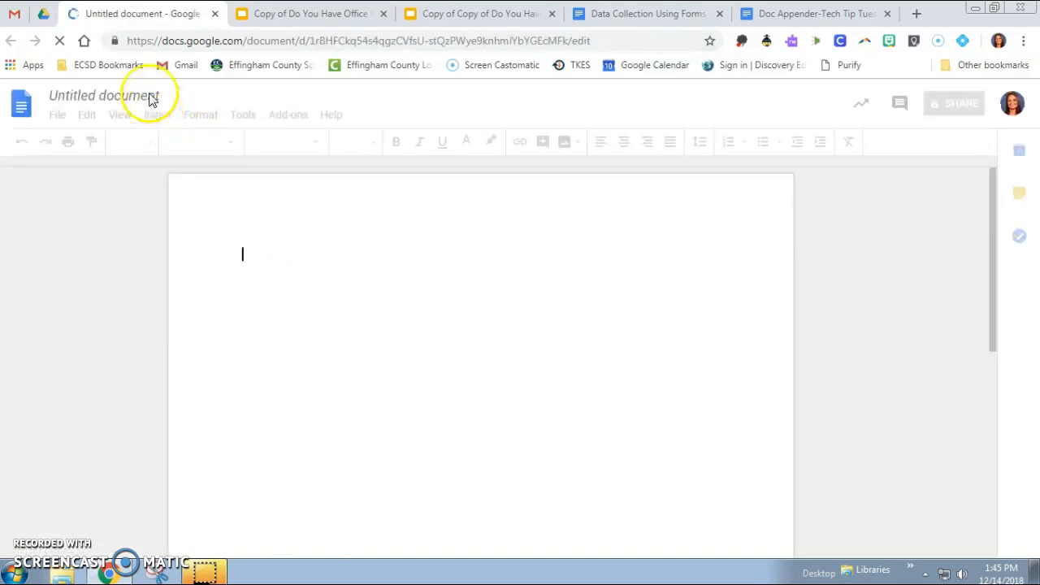
left_click(150, 96)
type("St")
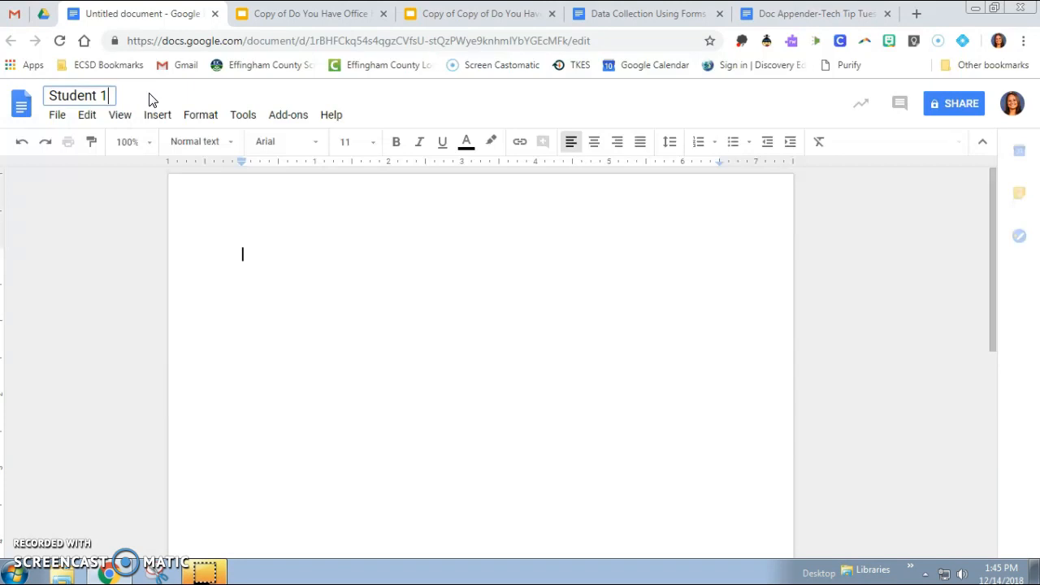
type("udent 1")
left_click(131, 69)
left_click(214, 13)
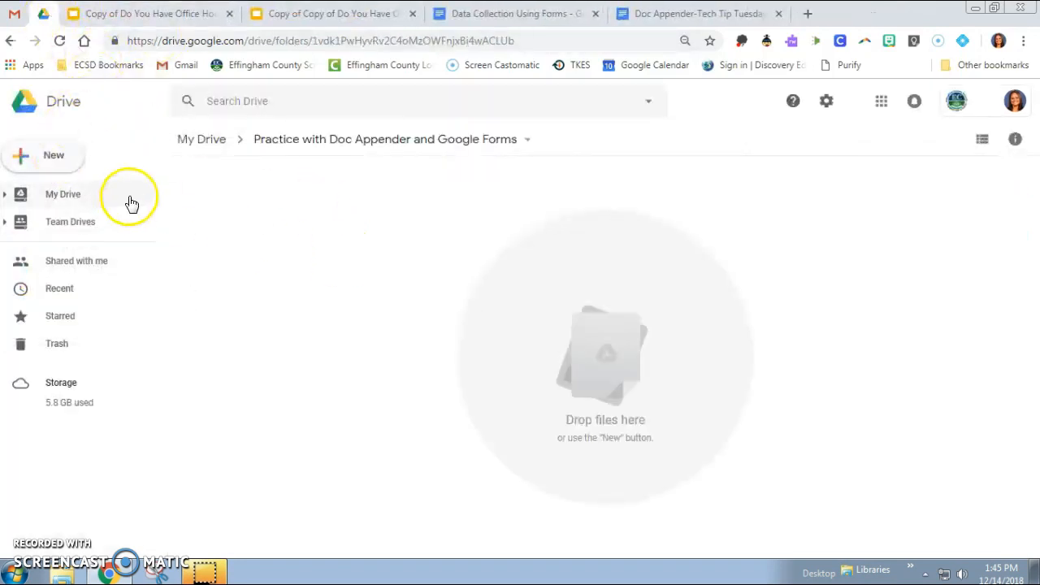
Step: Create a Google Doc titled "Student 2" in the practice folder and close the document
left_click(72, 161)
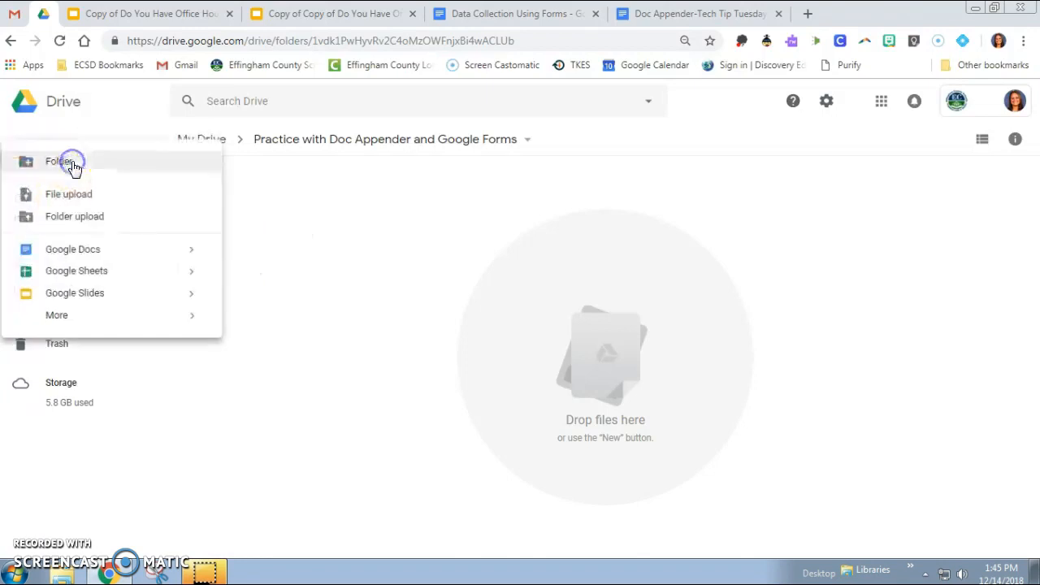
left_click(69, 248)
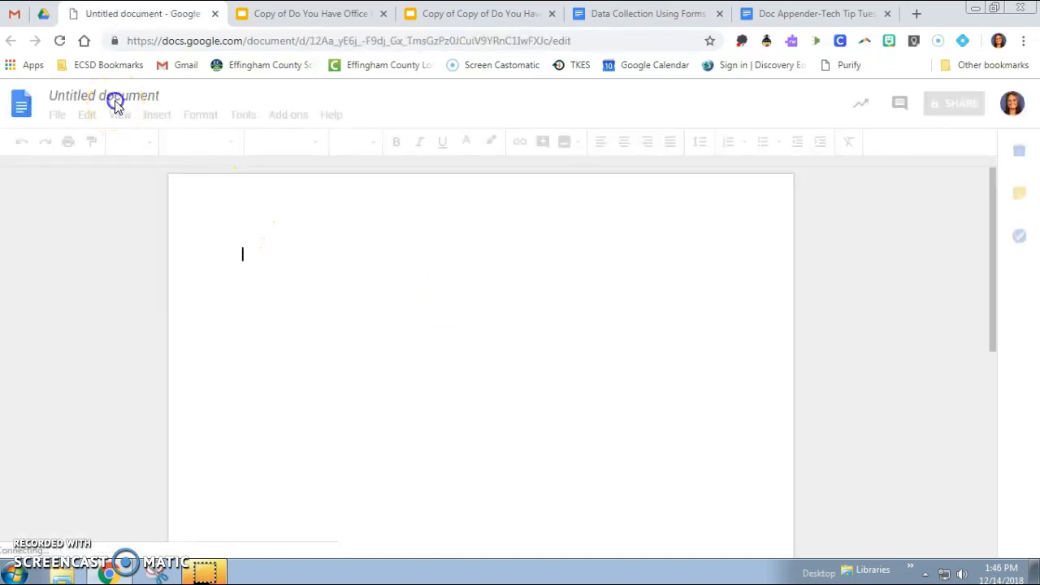
left_click(122, 96)
type("Student 2")
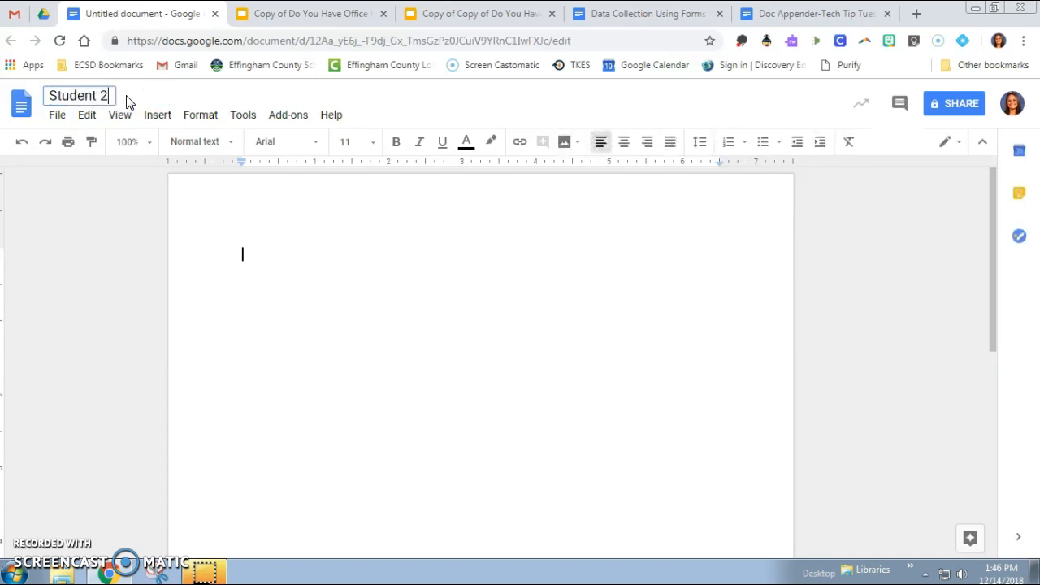
left_click(43, 14)
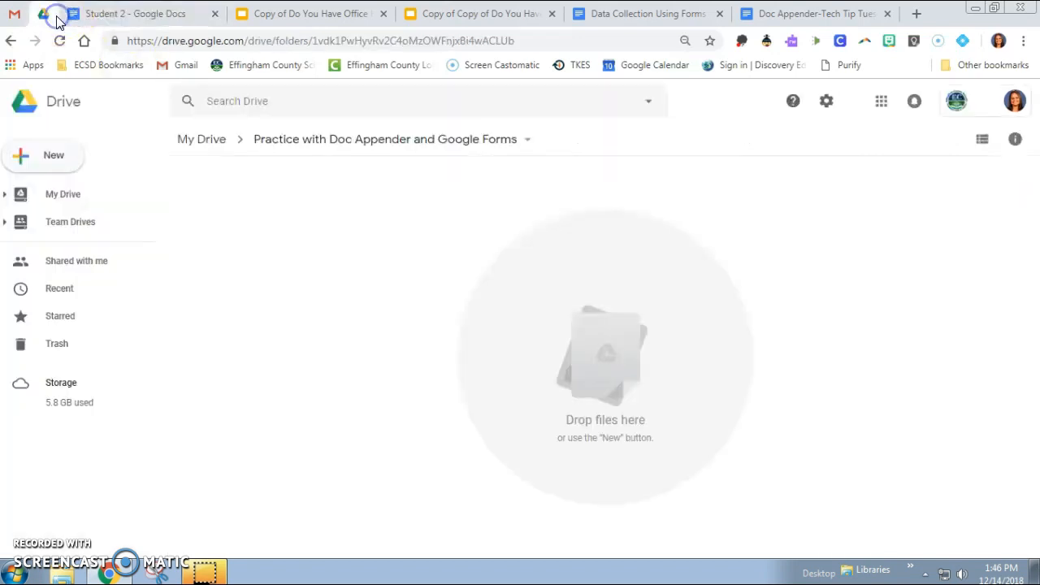
left_click(203, 17)
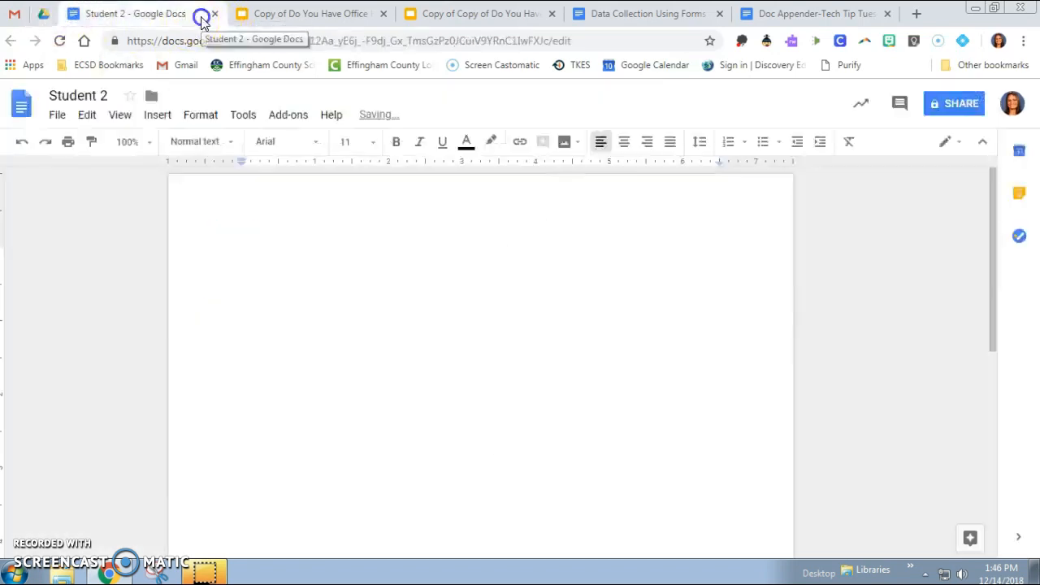
left_click(214, 14)
Step: Create a new Google Doc in the practice folder and title it "Student 1"
left_click(60, 153)
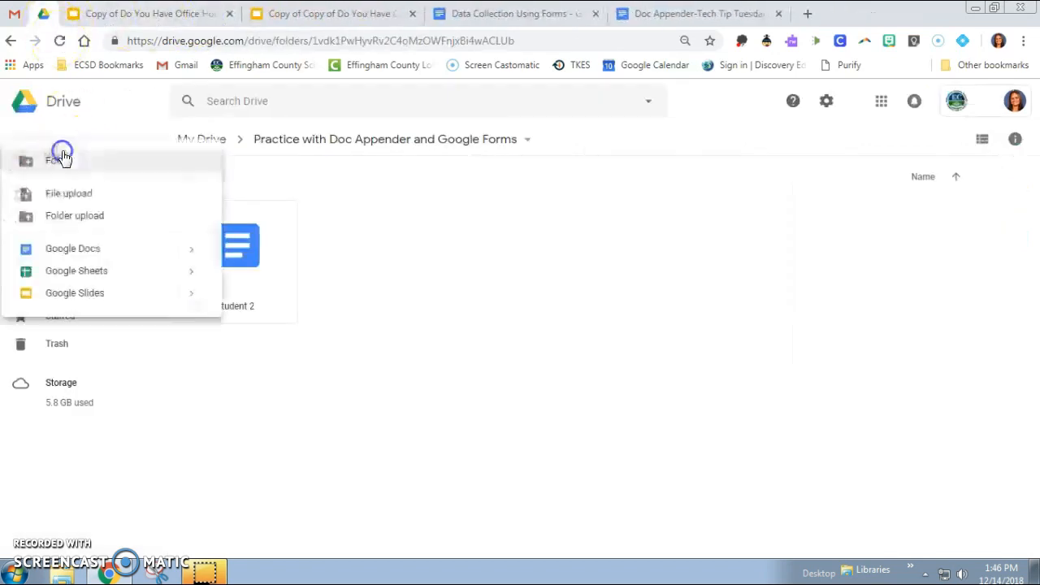
left_click(99, 247)
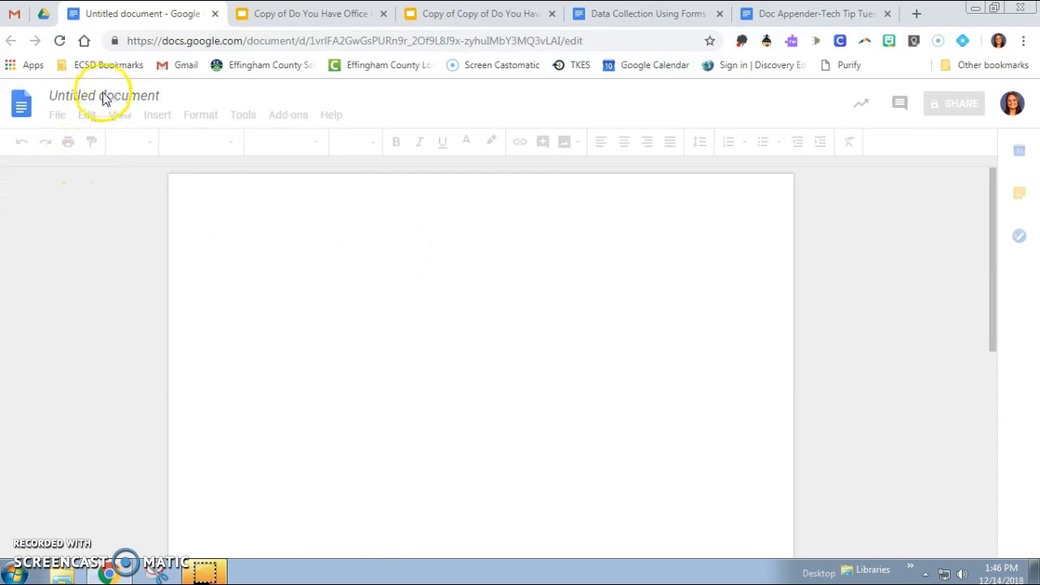
left_click(104, 96)
type("Student 1")
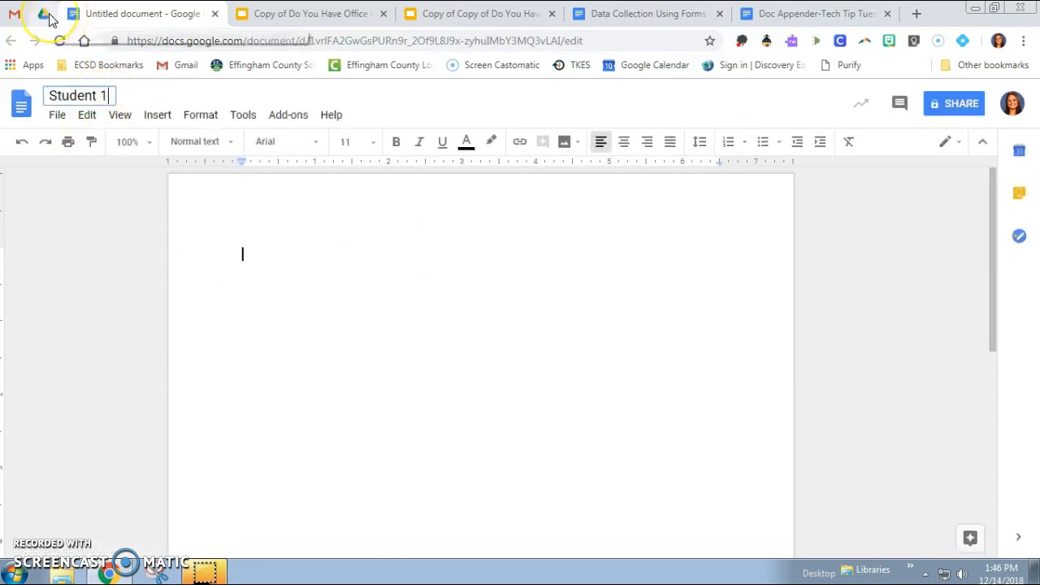
key("Return")
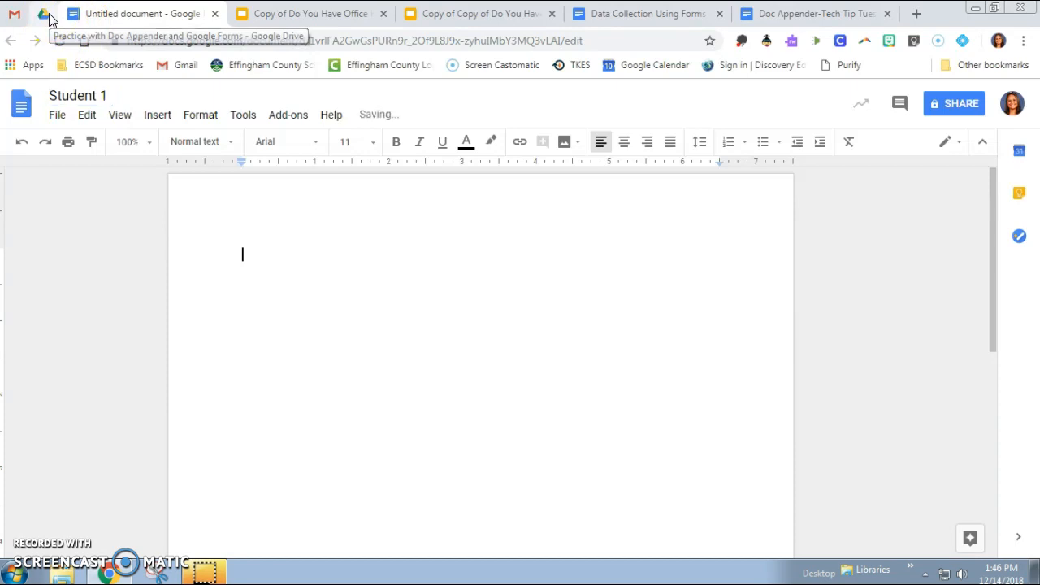
Step: Create a Google Doc titled "Student 3" in the practice folder, then close the Student 3 and Student 1 documents
left_click(44, 14)
left_click(59, 154)
left_click(76, 257)
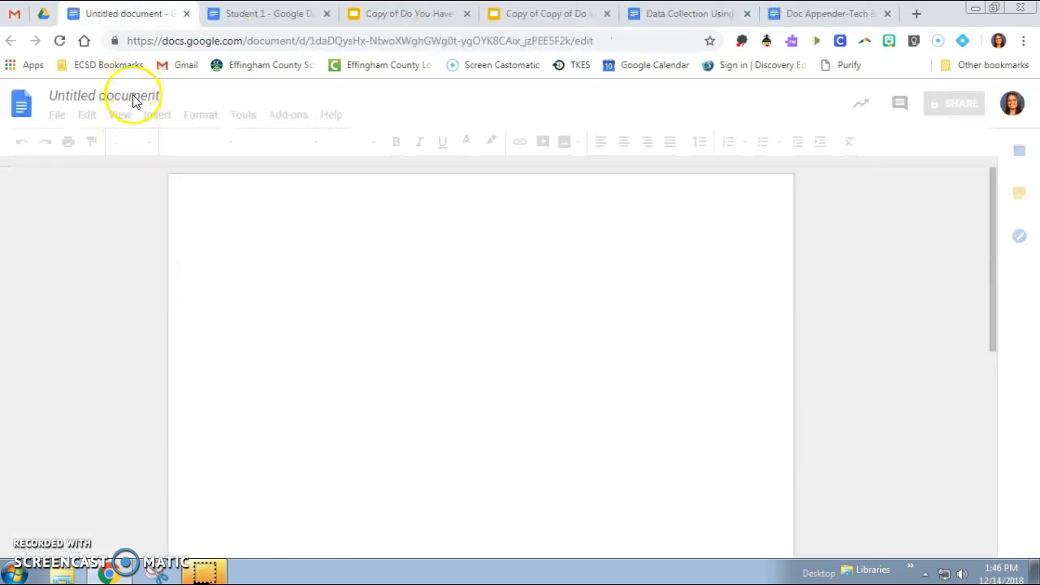
left_click(134, 97)
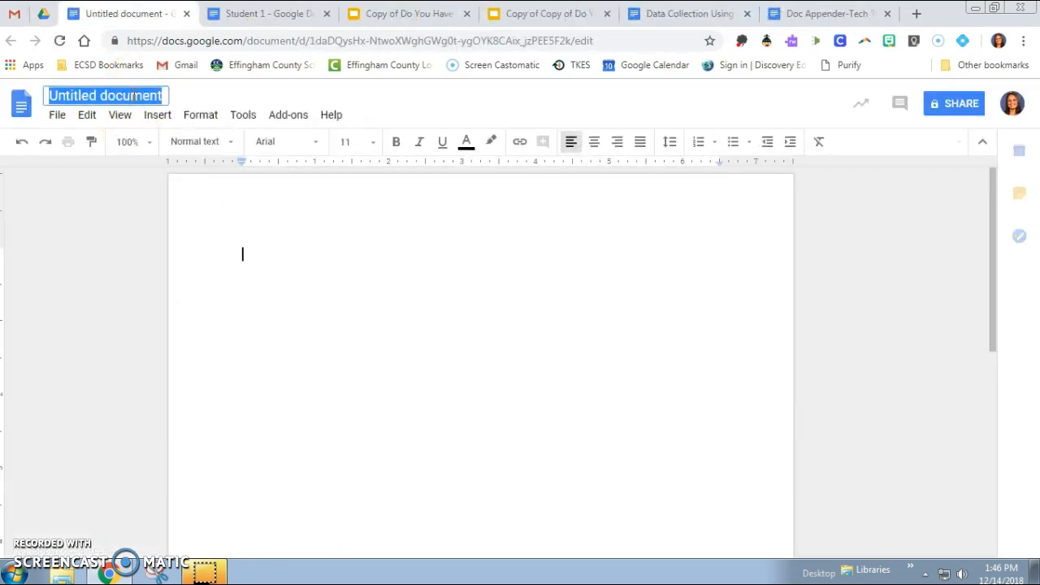
type("Student 3")
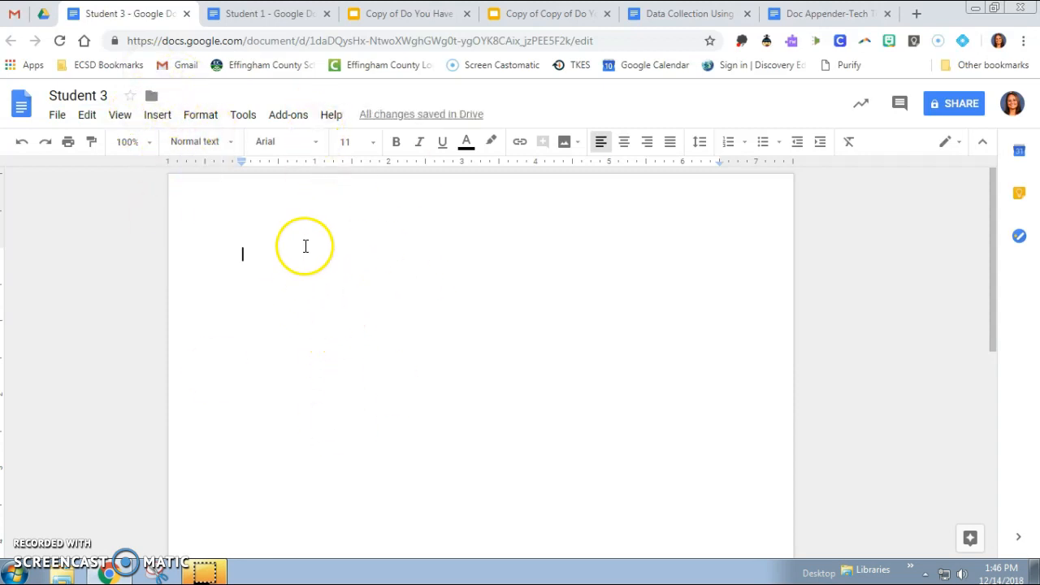
left_click(186, 14)
left_click(188, 16)
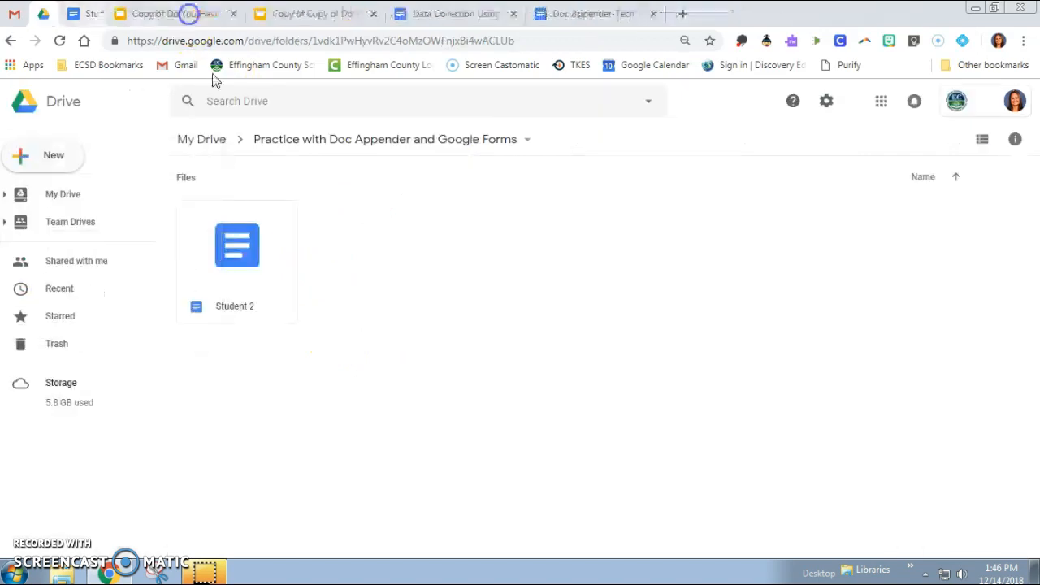
Step: Create a Google Doc titled "Student 4" in the practice folder and close the document
left_click(72, 157)
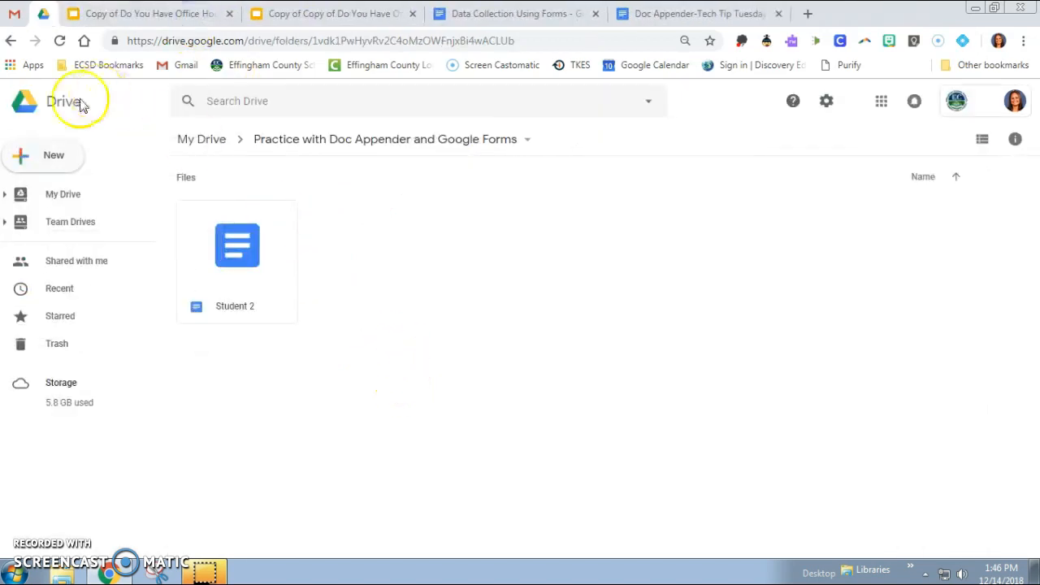
left_click(79, 245)
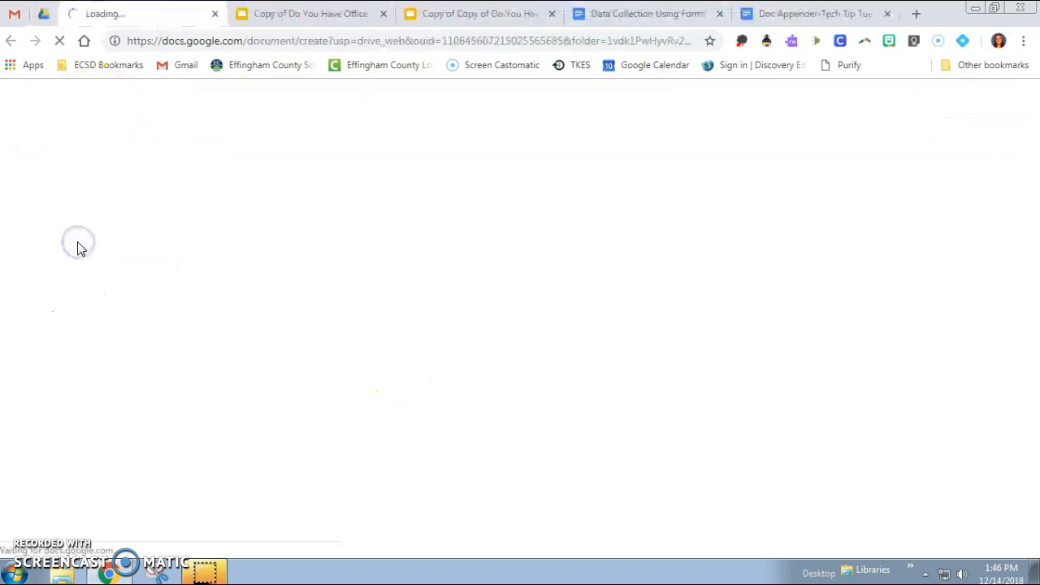
left_click(93, 96)
left_click(95, 97)
type("Stud")
type("ent")
key("ctrl+a")
type("Studen")
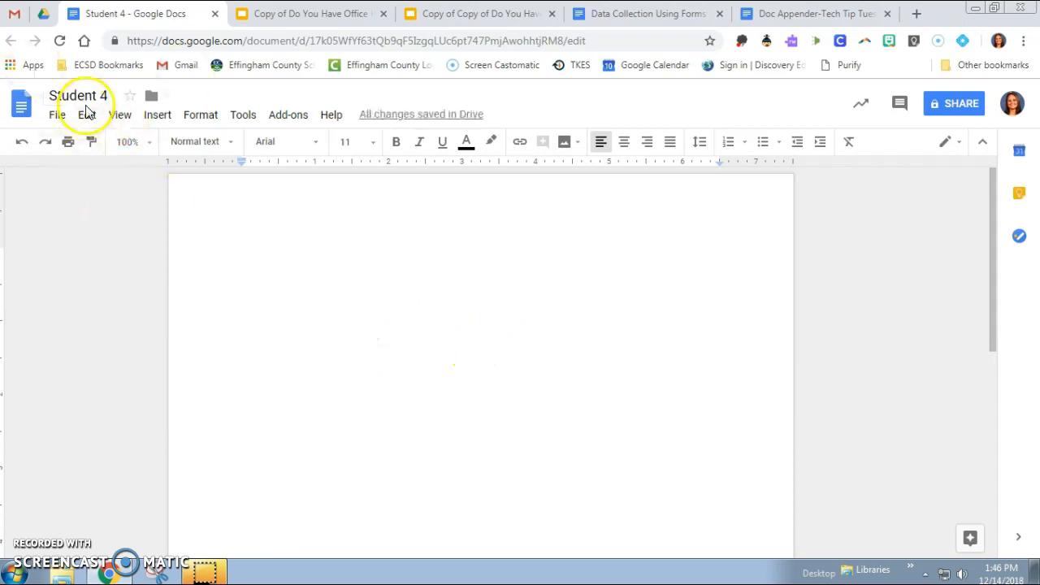
left_click(215, 15)
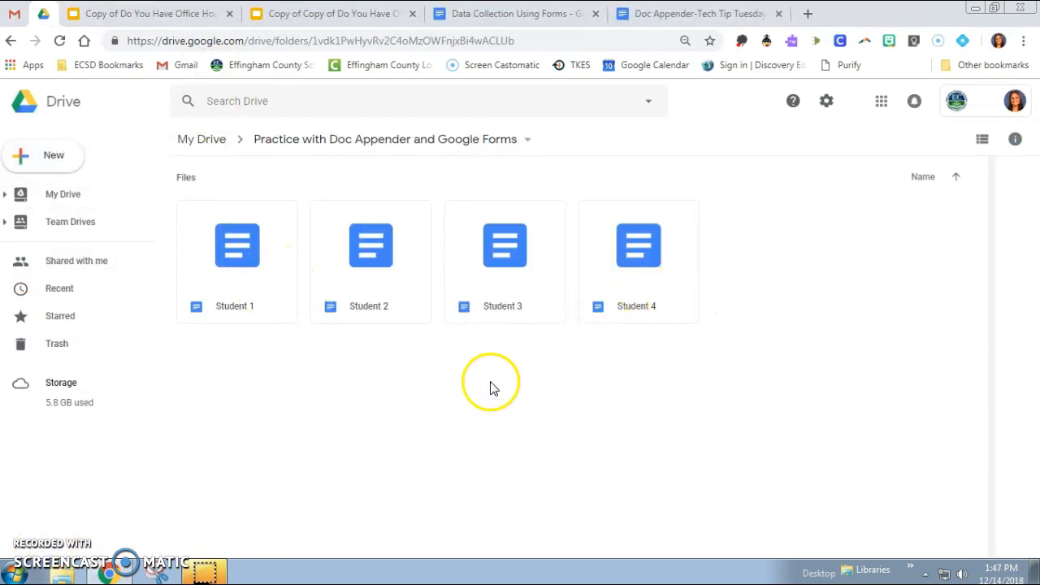
Step: Create a Google Form in the practice folder and set the form's title to "Conference Practice"
left_click(76, 165)
left_click(53, 319)
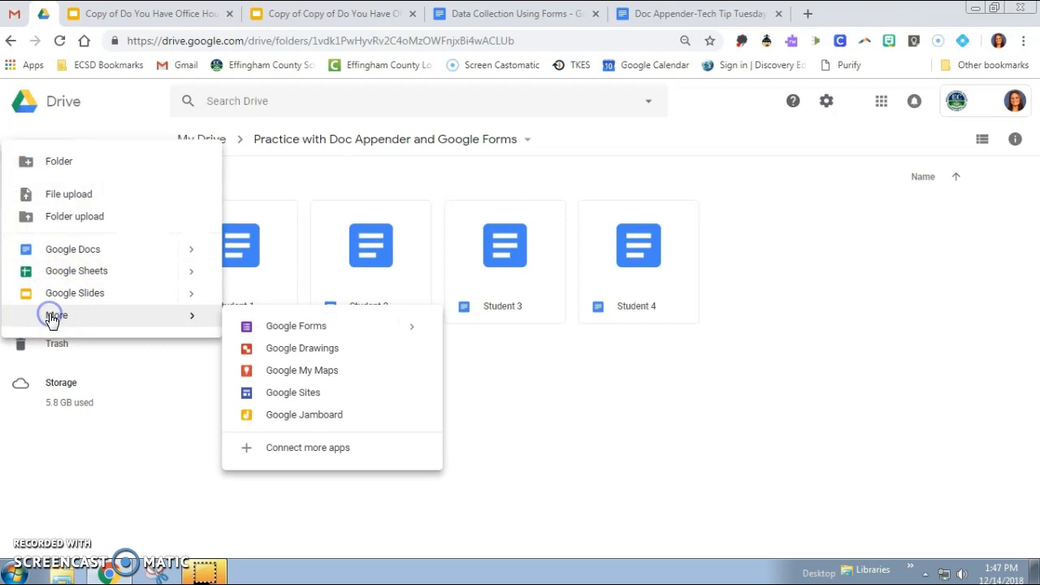
left_click(268, 327)
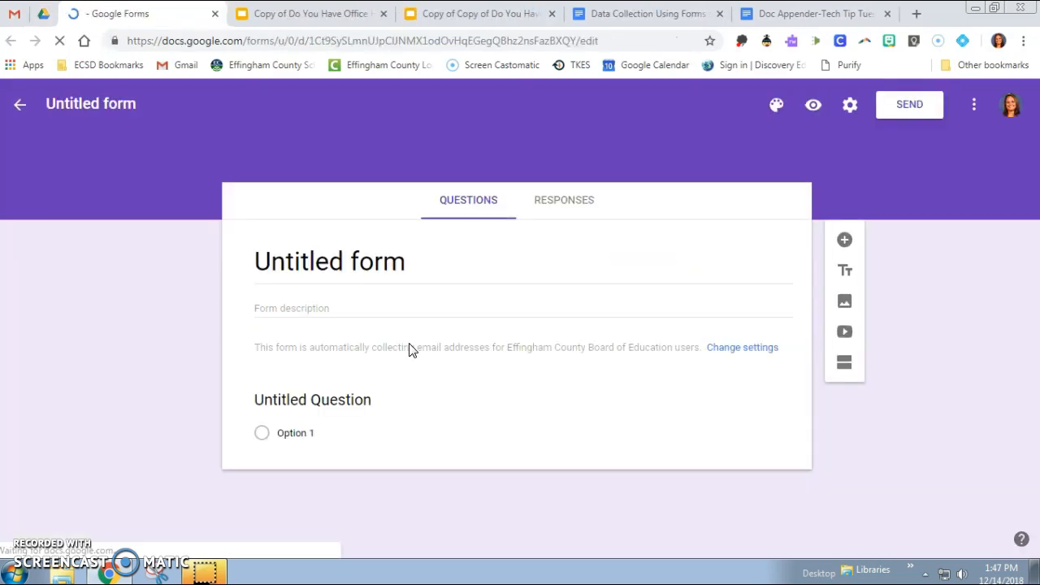
left_click(394, 260)
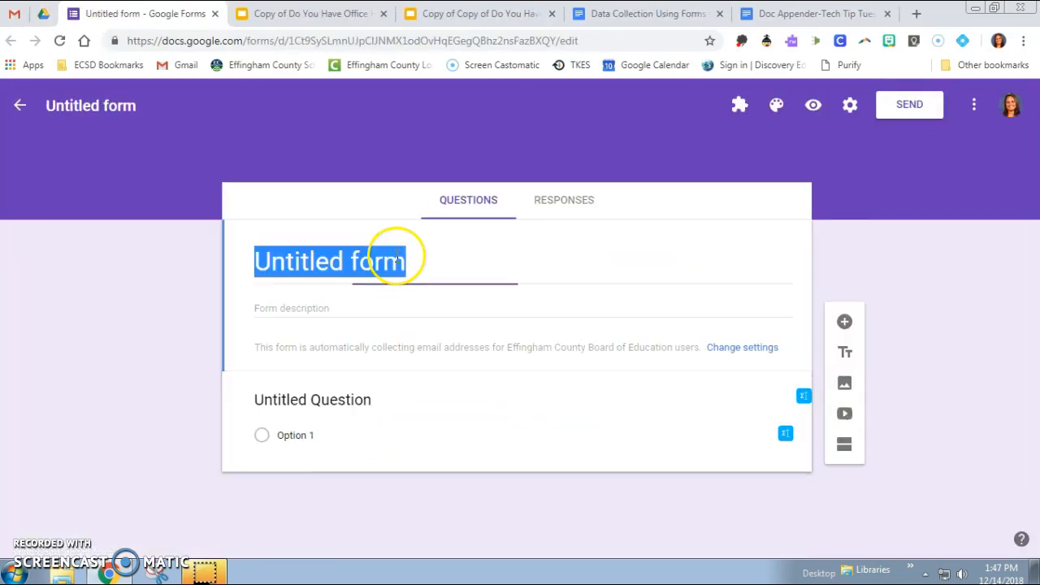
type("Conference Practice")
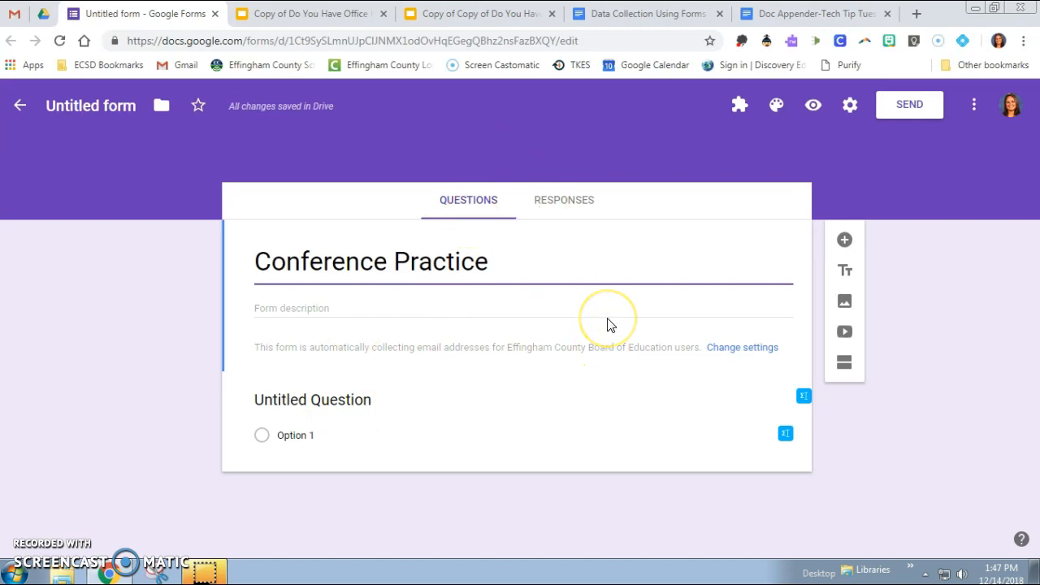
Step: Search the form add-ons for "doc appender" to check for the docAppender add-on, and close the add-ons window
left_click(977, 110)
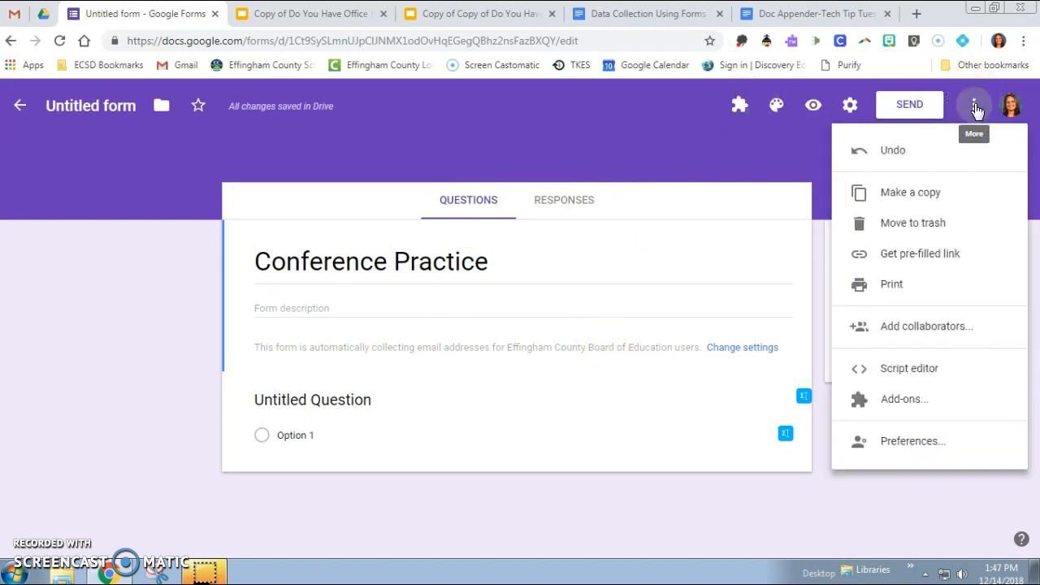
left_click(895, 410)
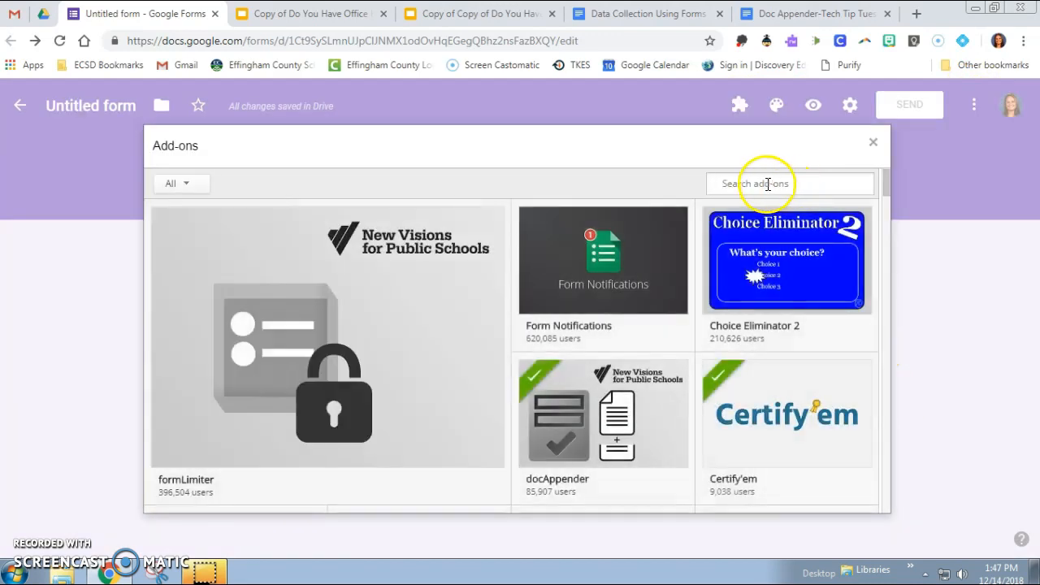
left_click(768, 183)
type("doc")
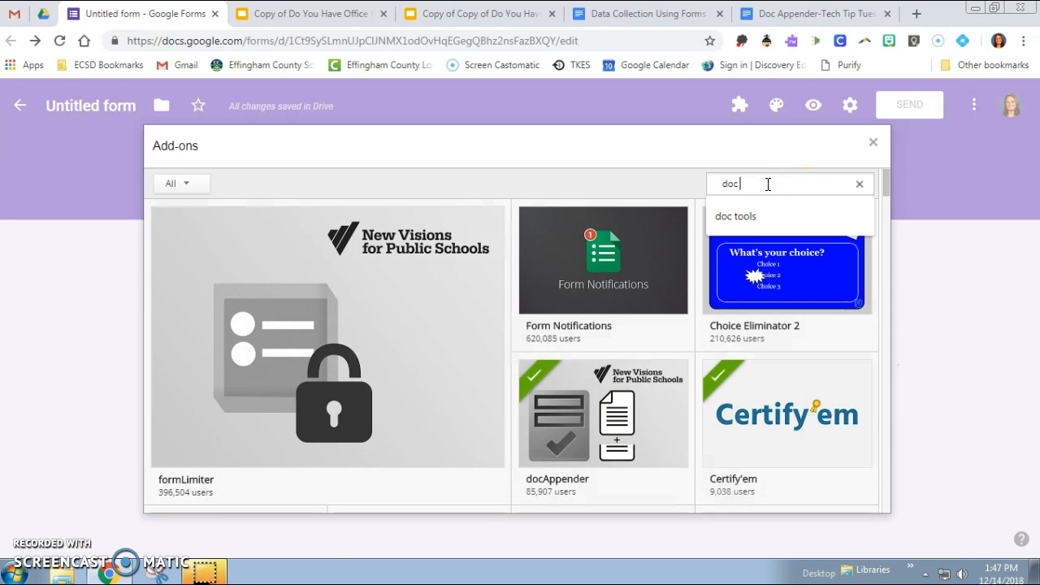
type(" appender")
key("Return")
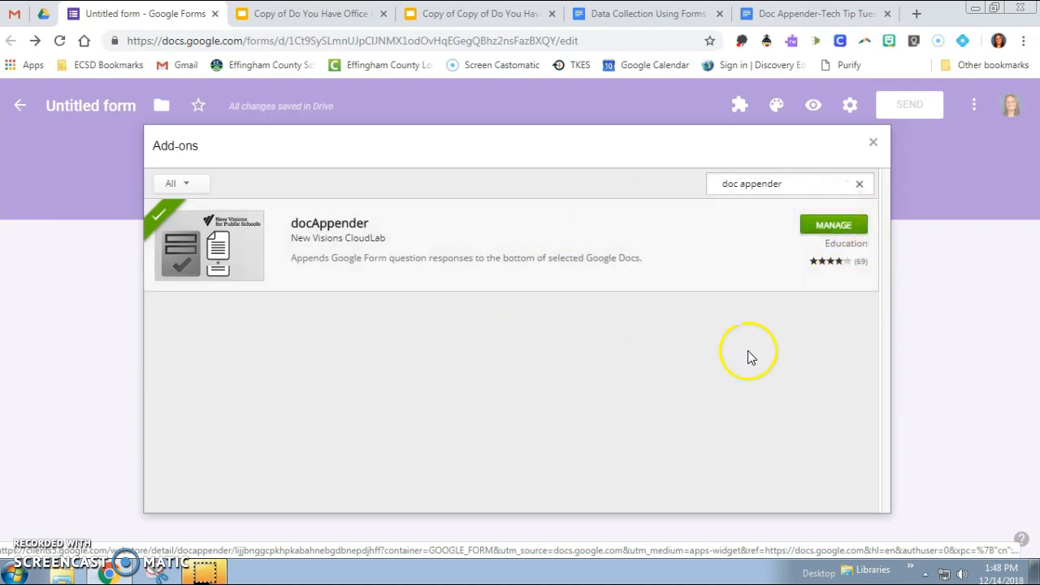
left_click(873, 144)
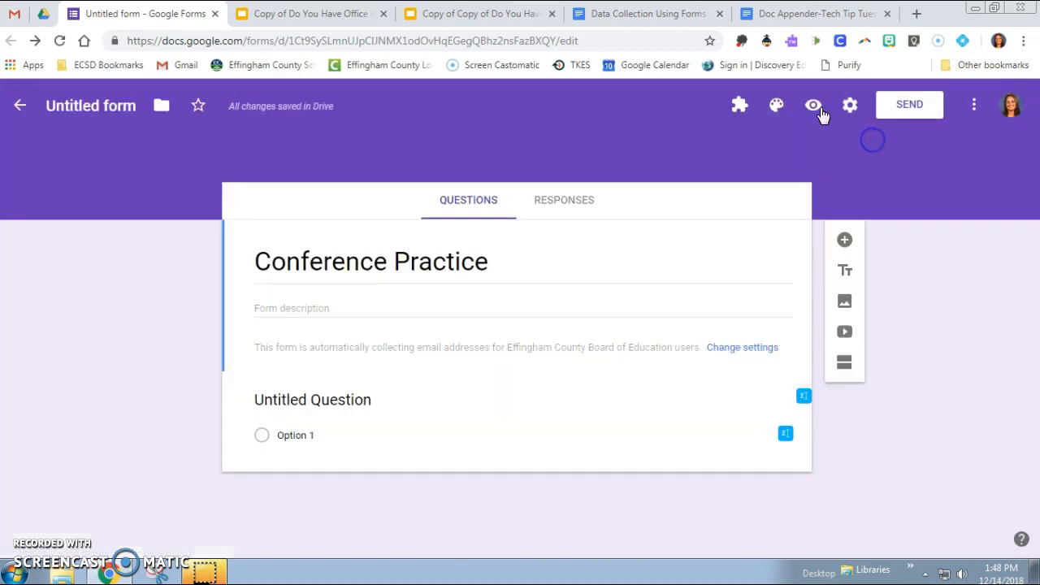
Step: View the docAppender add-on's options from the form and close them without choosing any
left_click(737, 105)
left_click(745, 180)
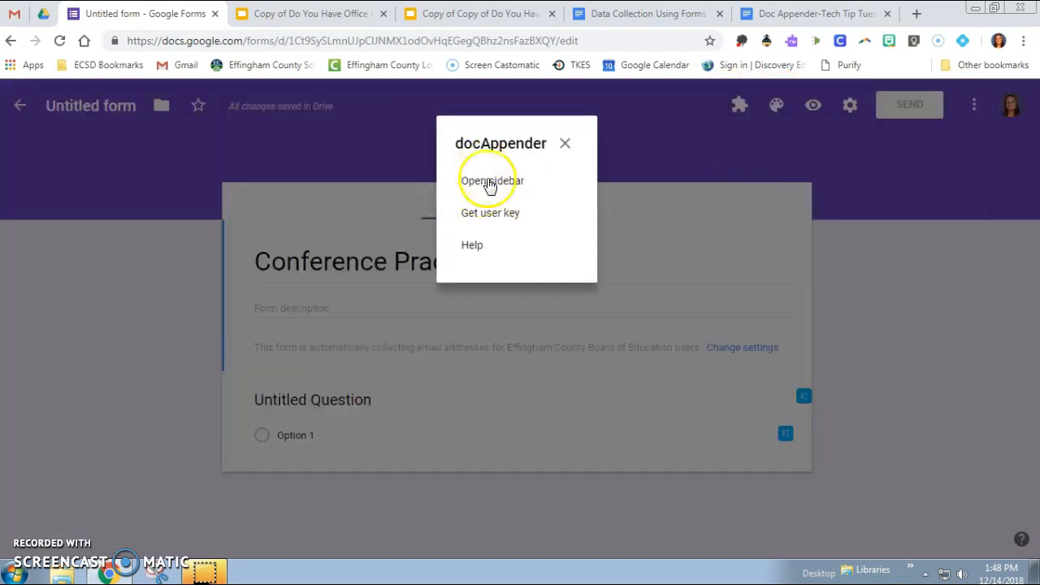
left_click(566, 143)
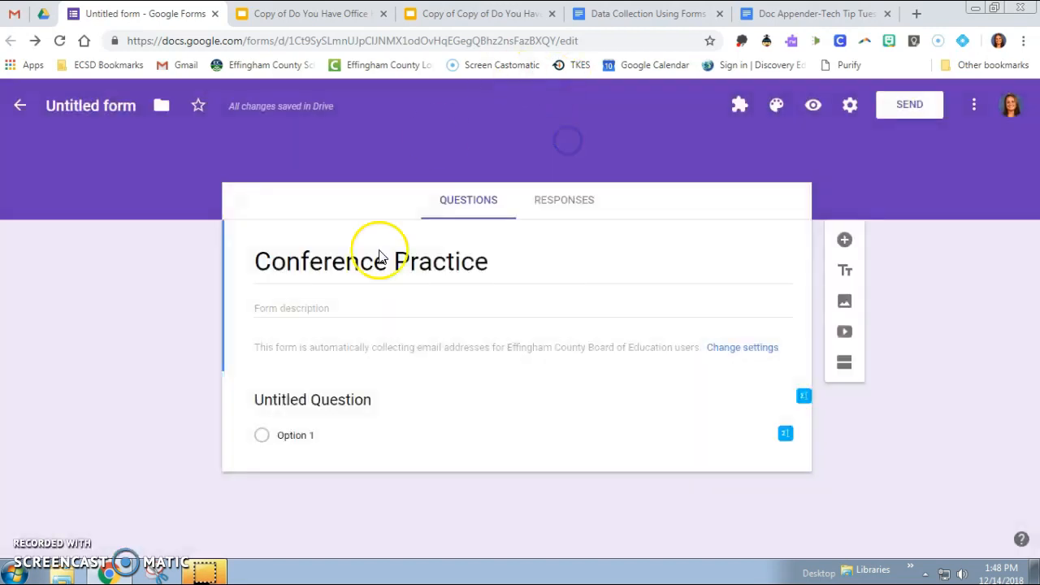
Step: Replace the first question's placeholder text with "Name"
left_click(341, 402)
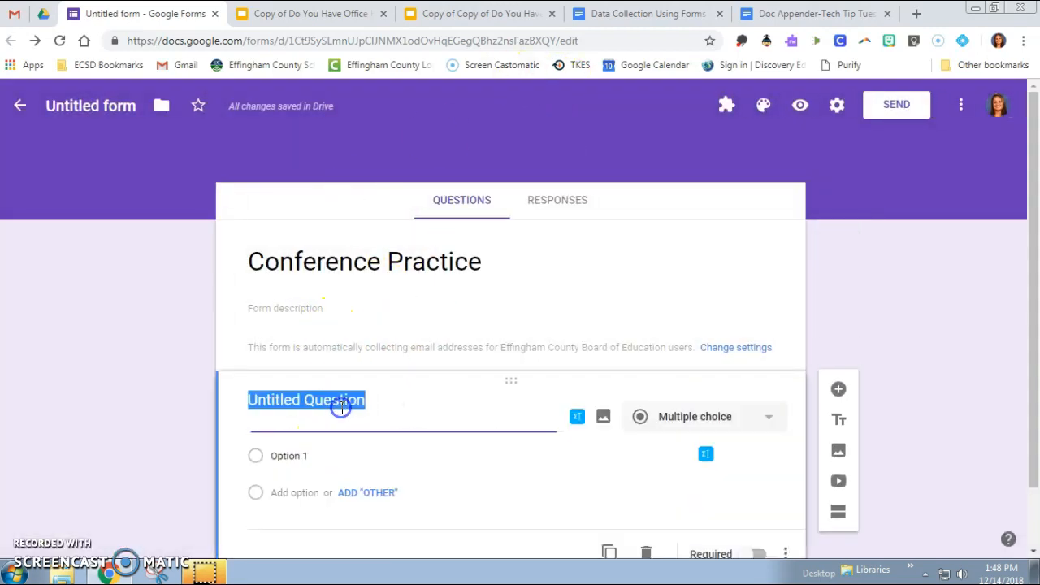
type("Name")
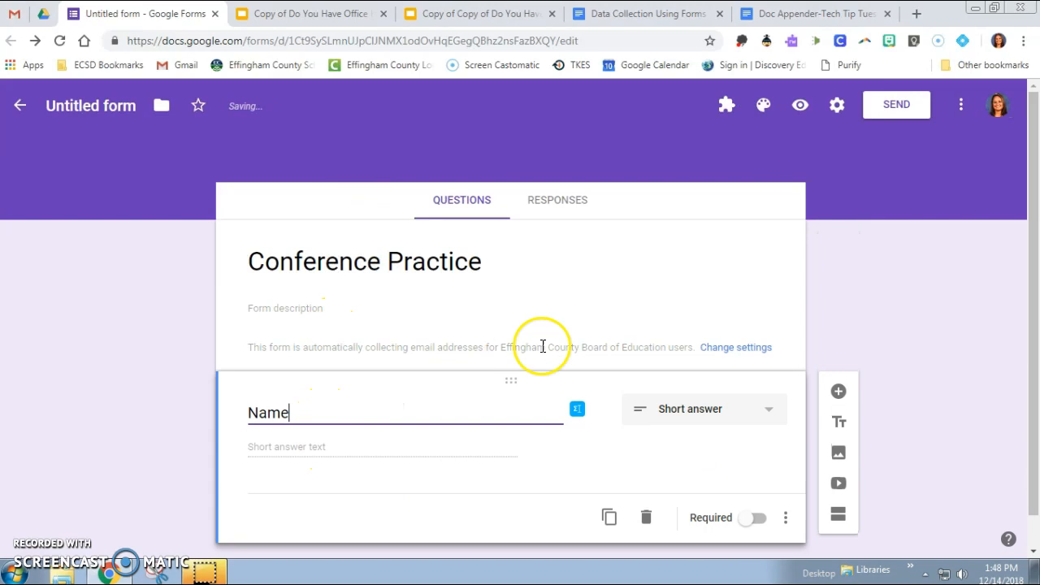
Step: Change the Name question's answer type to Dropdown
left_click(720, 415)
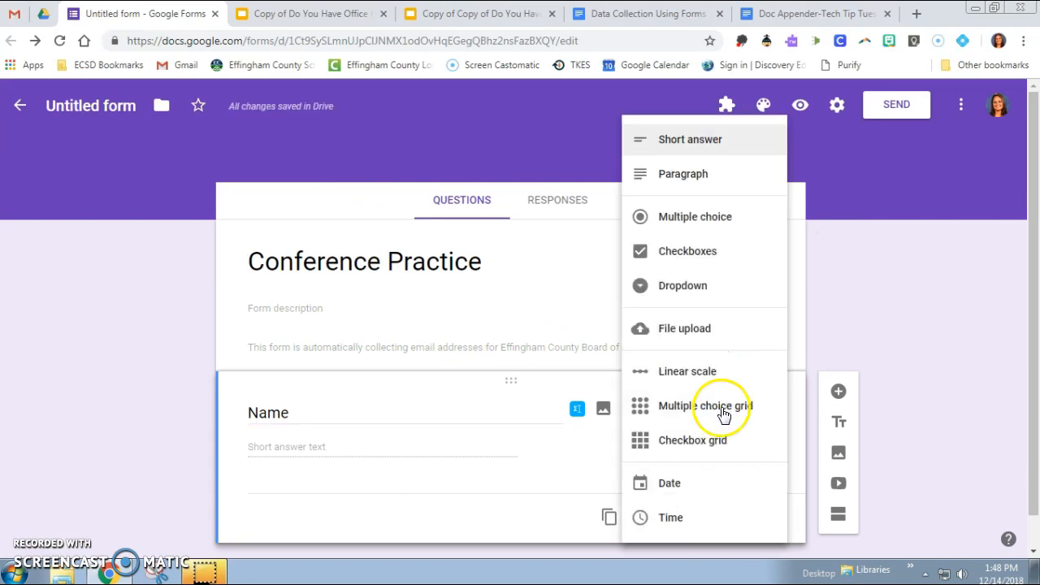
left_click(698, 288)
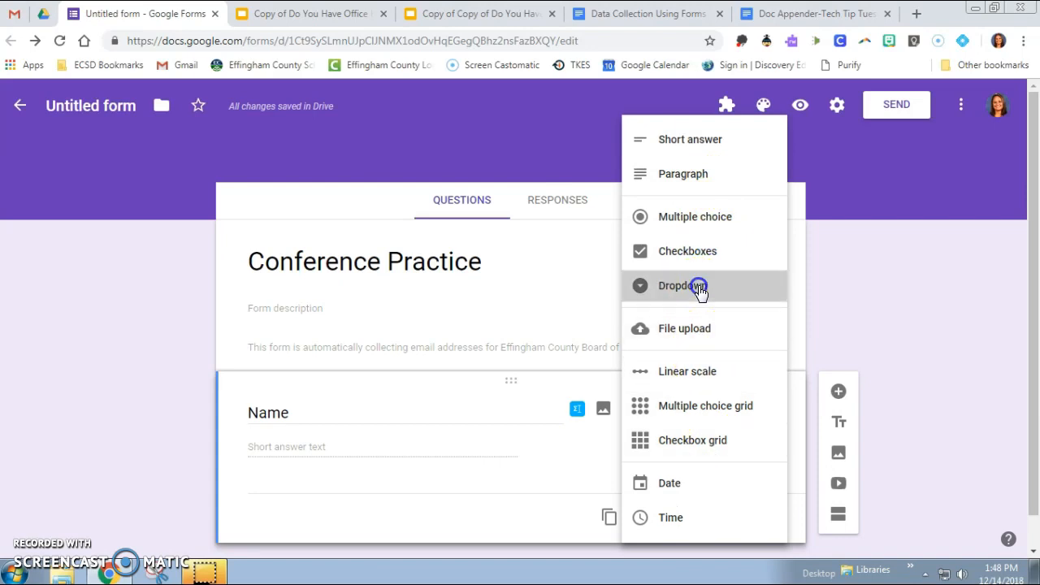
left_click(699, 291)
left_click(703, 375)
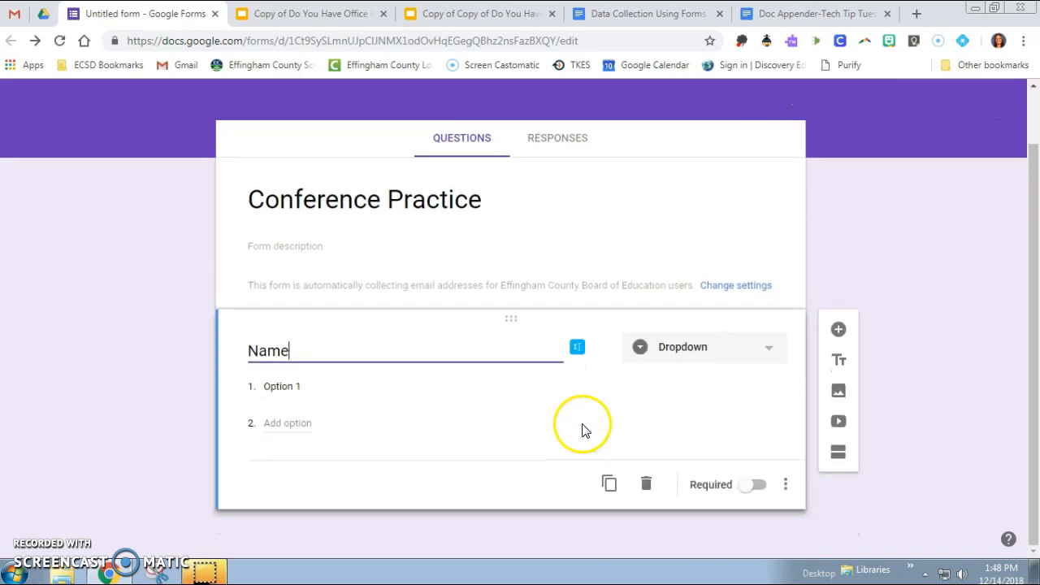
Step: Add a second question titled "Type of Conference" with the Short answer type
left_click(838, 330)
left_click(456, 450)
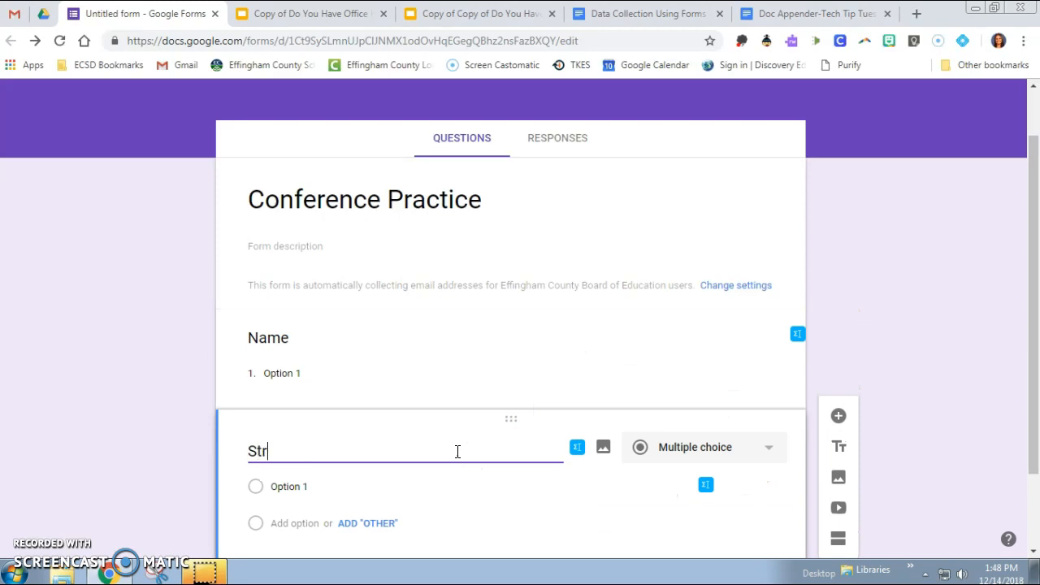
key("BackSpace")
key("BackSpace")
key("BackSpace")
key("BackSpace")
key("BackSpace")
key("BackSpace")
key("BackSpace")
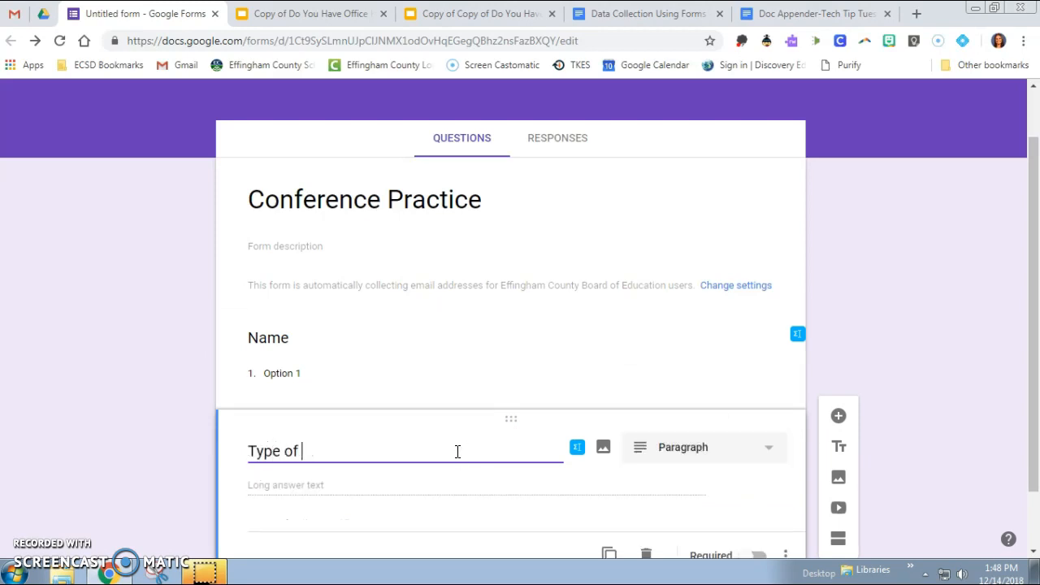
left_click(663, 460)
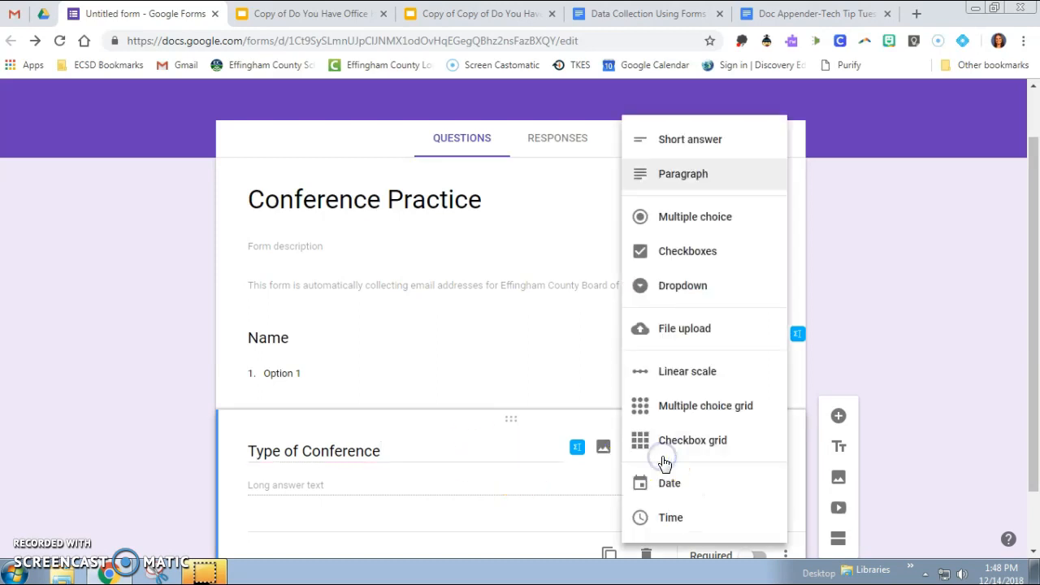
left_click(695, 137)
Step: Add two Paragraph questions titled "Strengths" and "Weaknesses" below the Type of Conference question
left_click(837, 416)
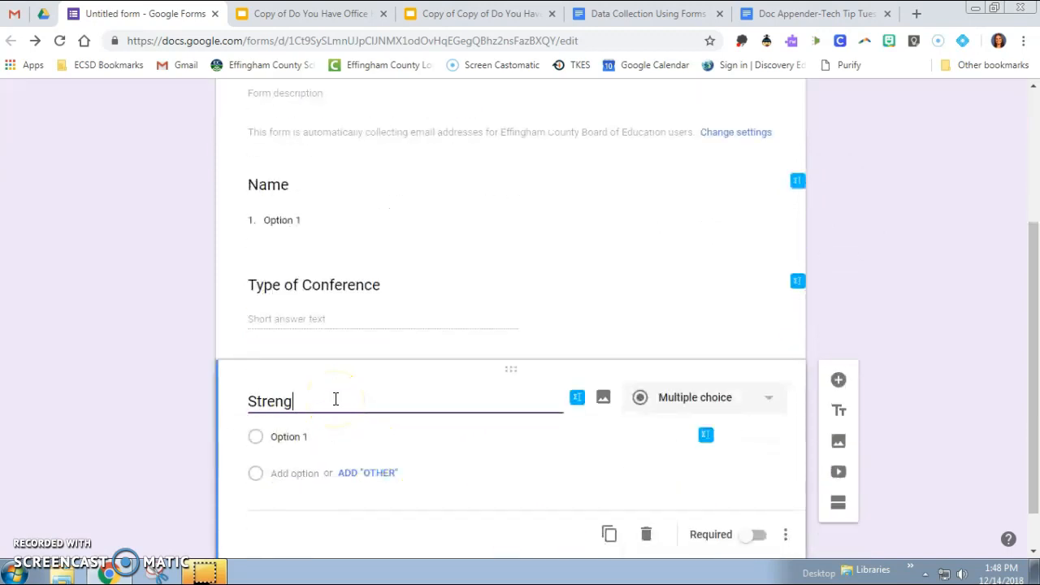
left_click(838, 379)
type("Weaknesses")
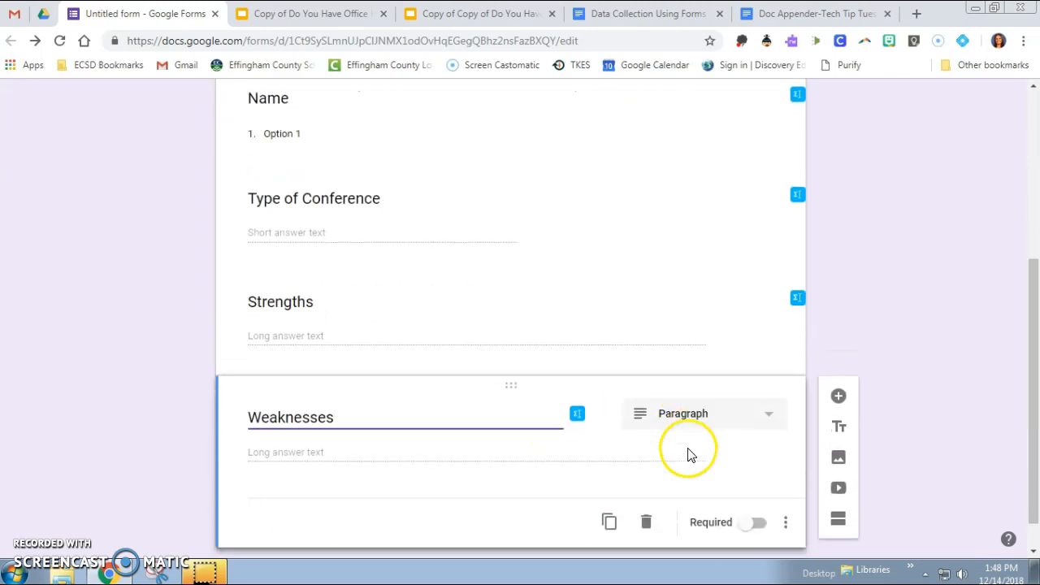
Step: Select the Name question and open the docAppender add-on's sidebar for the form
scroll(567, 446, "up", 4)
scroll(556, 446, "down", 4)
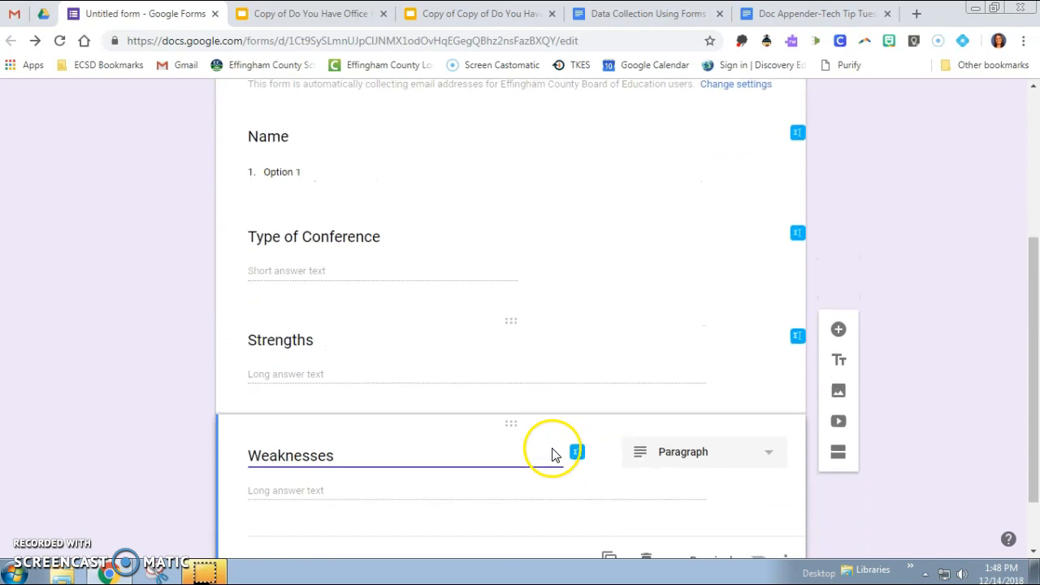
scroll(519, 430, "down", 1)
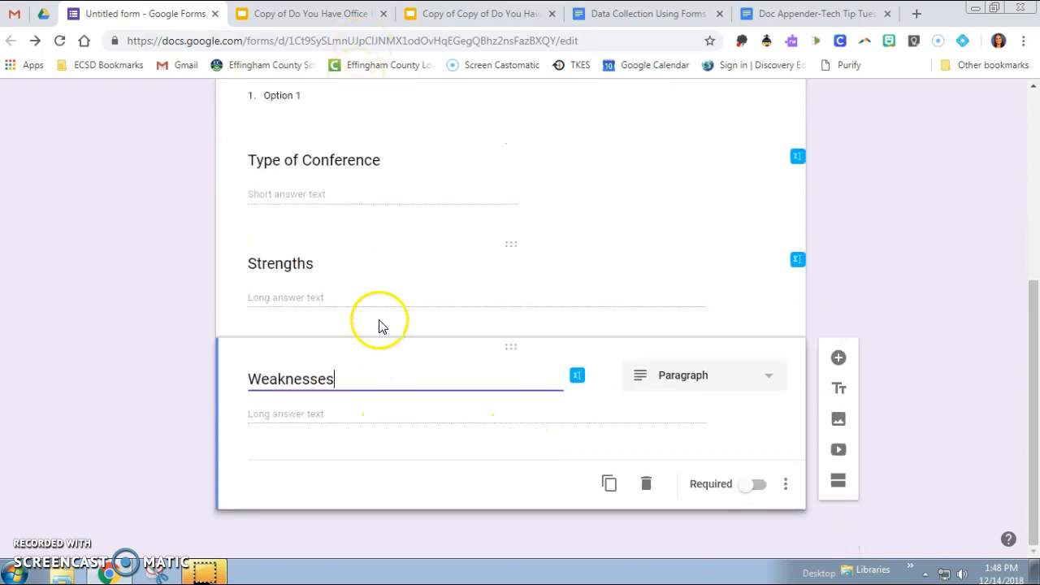
scroll(378, 326, "up", 4)
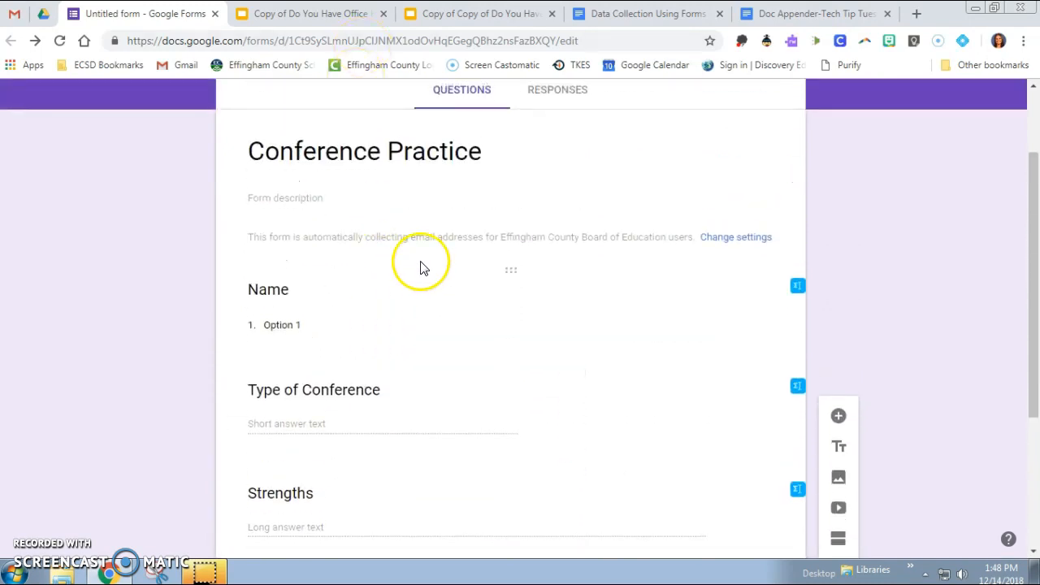
scroll(403, 406, "up", 1)
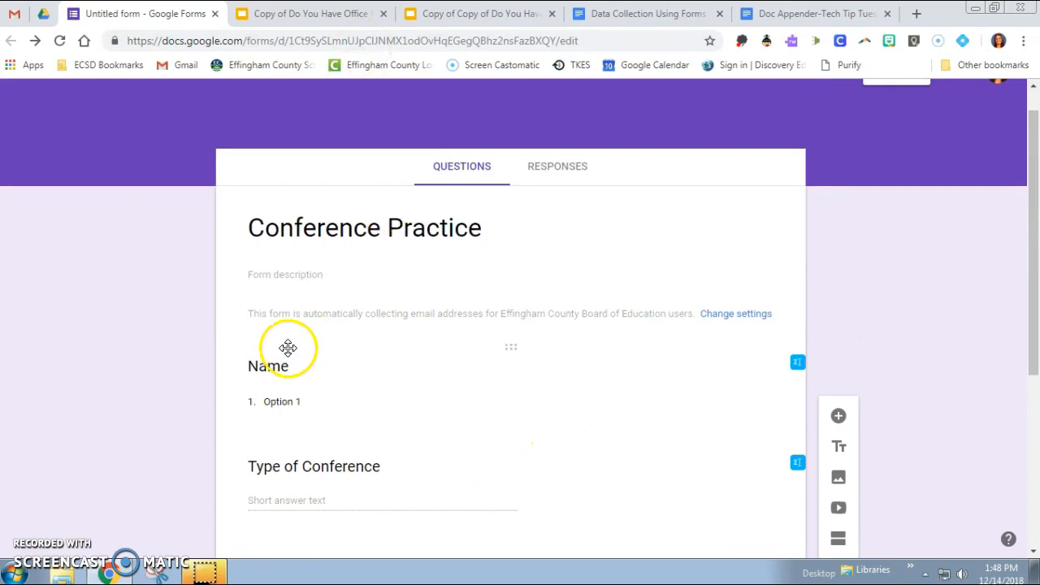
left_click(268, 365)
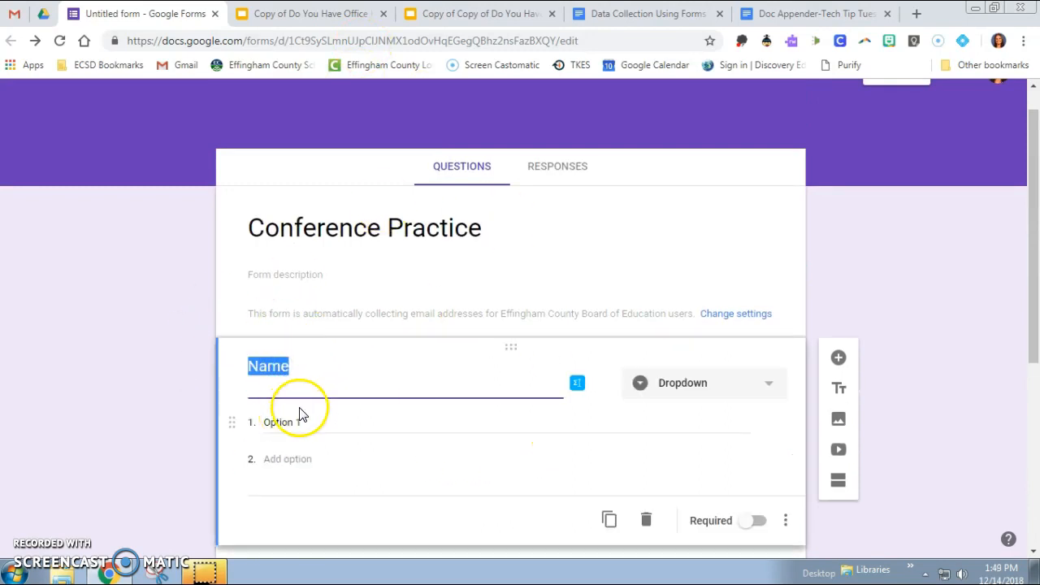
scroll(341, 416, "up", 1)
left_click(725, 106)
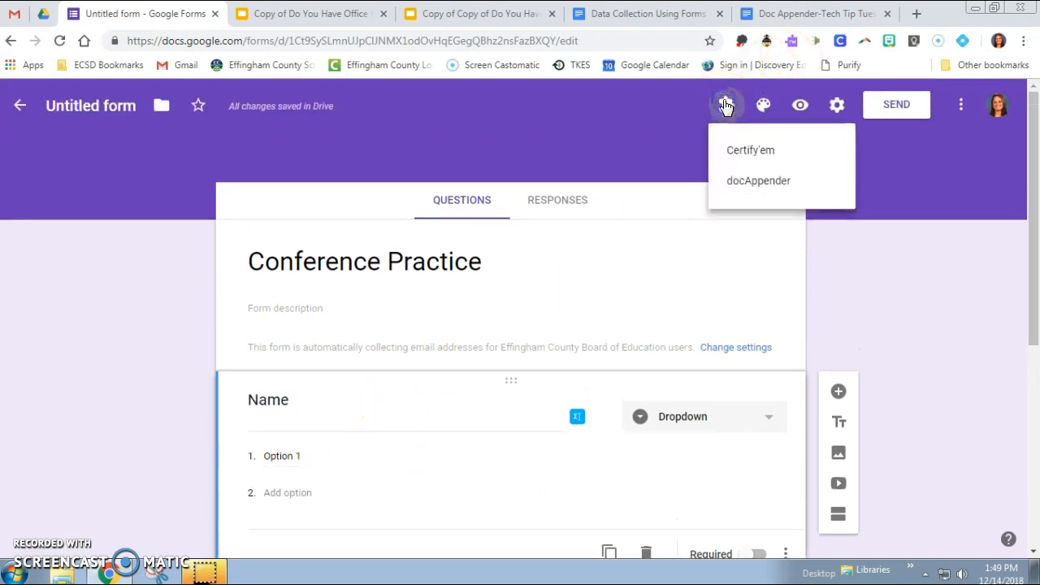
left_click(741, 189)
left_click(742, 190)
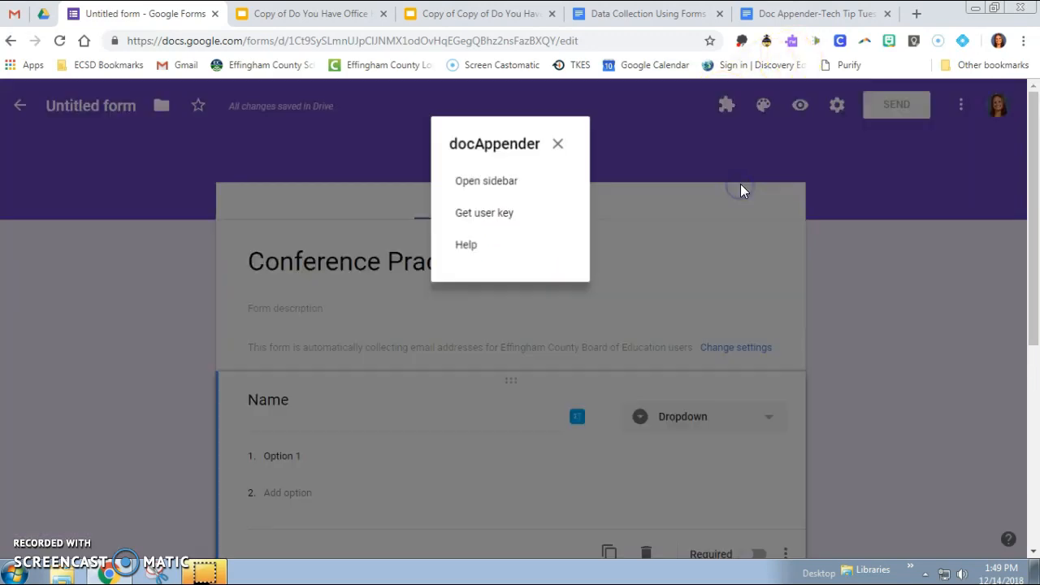
left_click(494, 182)
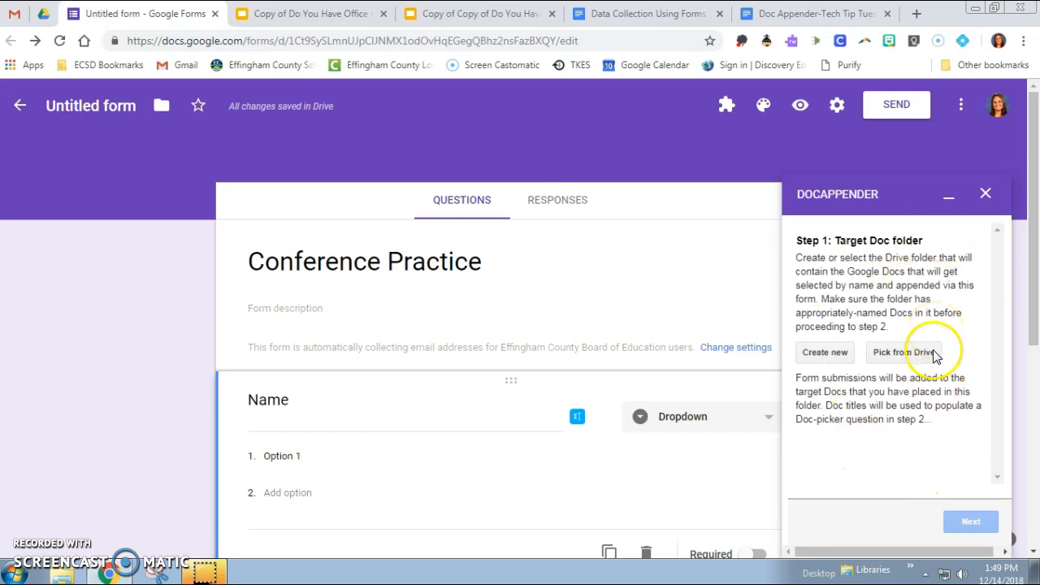
Step: Pick the Drive folder "Practice with Doc Appender and Google Forms" as docAppender's target Doc folder and continue to the doc-picker question
left_click(882, 360)
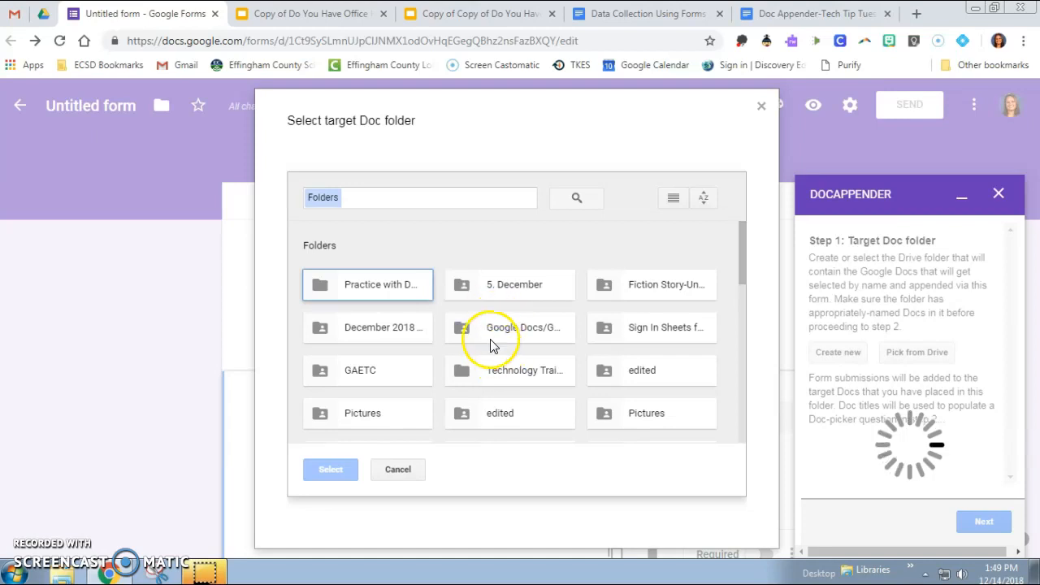
left_click(353, 290)
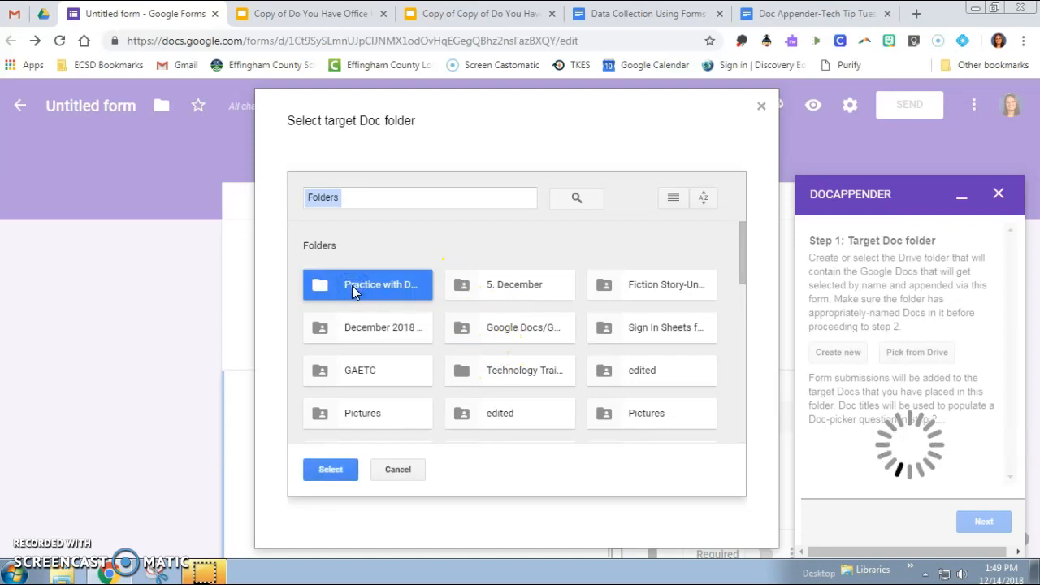
left_click(340, 467)
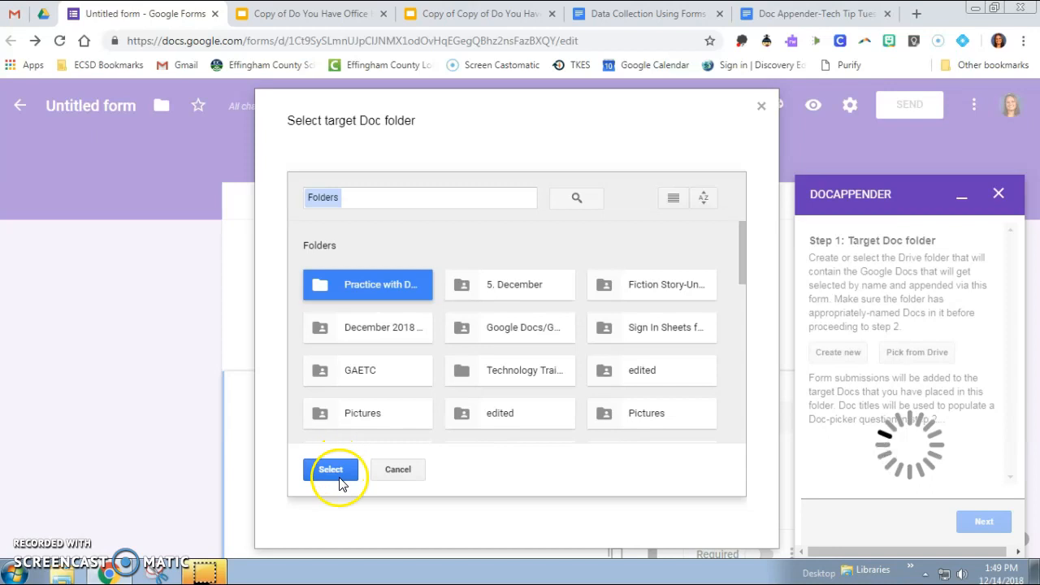
left_click(330, 469)
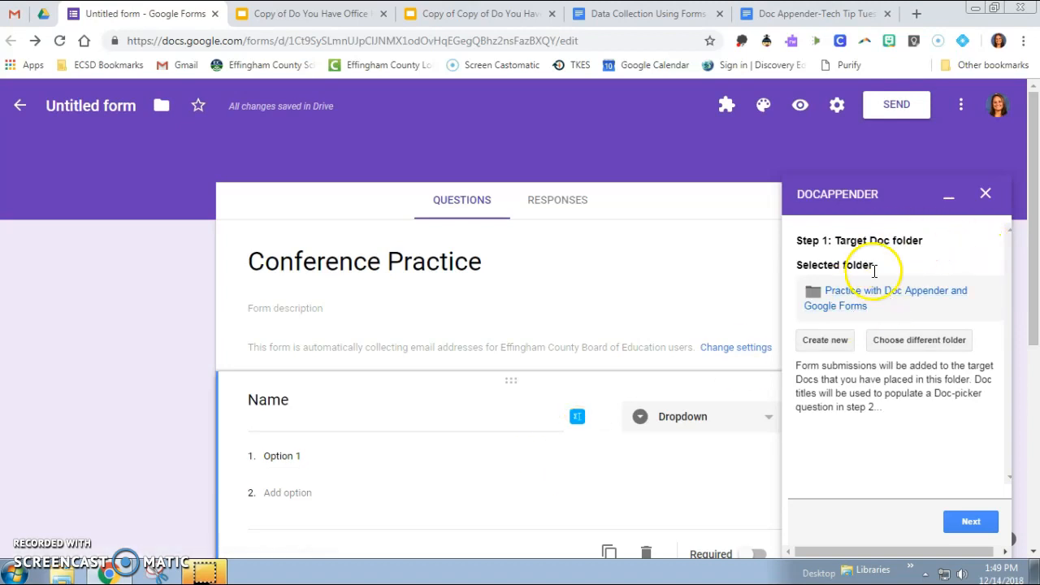
left_click(967, 520)
Step: Choose Name as the doc-picker question, save and populate it with the folder's Doc titles, and continue to the form values
left_click(881, 327)
left_click(880, 347)
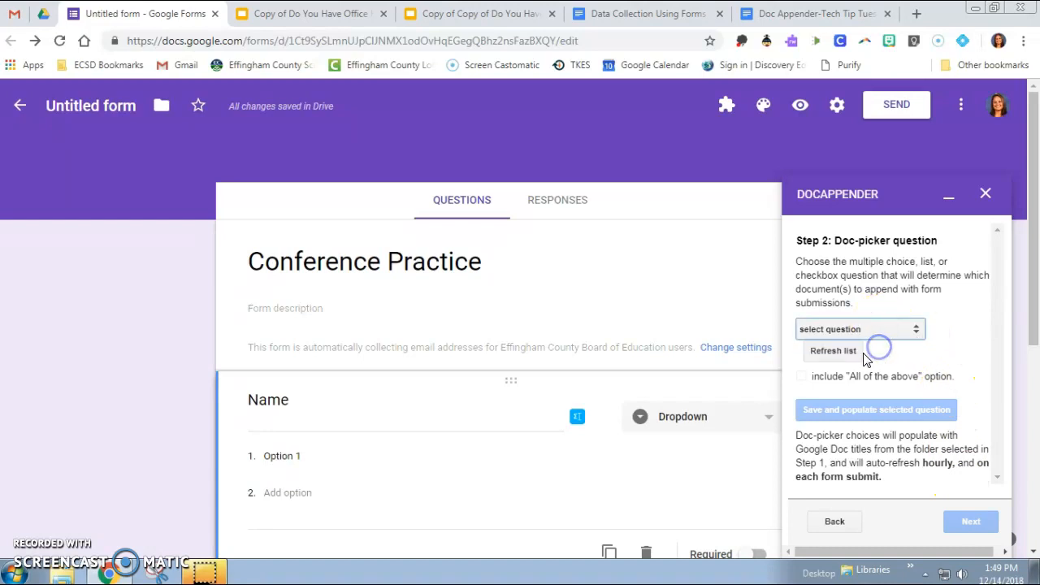
left_click(848, 358)
left_click(846, 358)
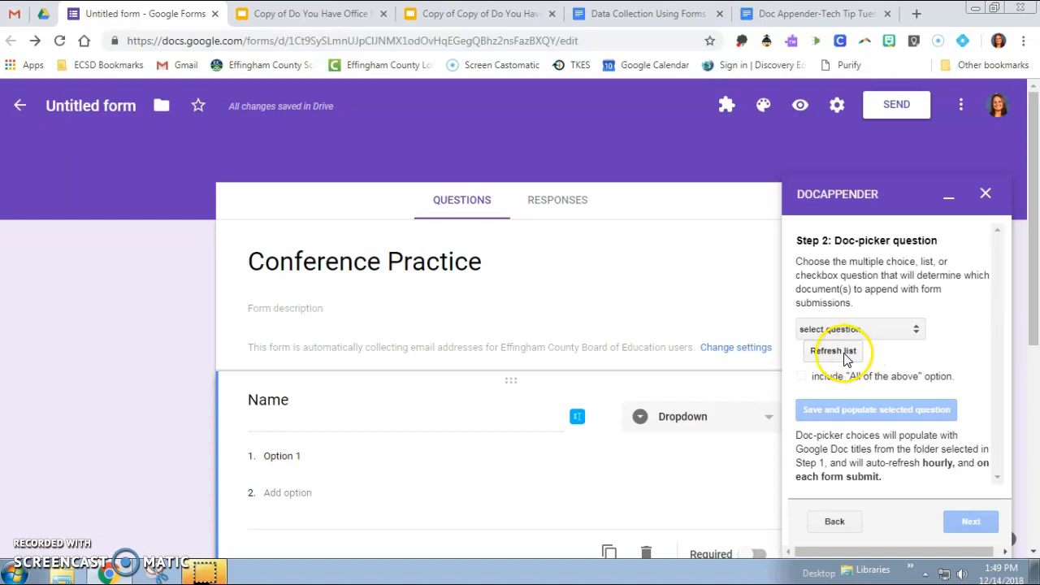
left_click(904, 330)
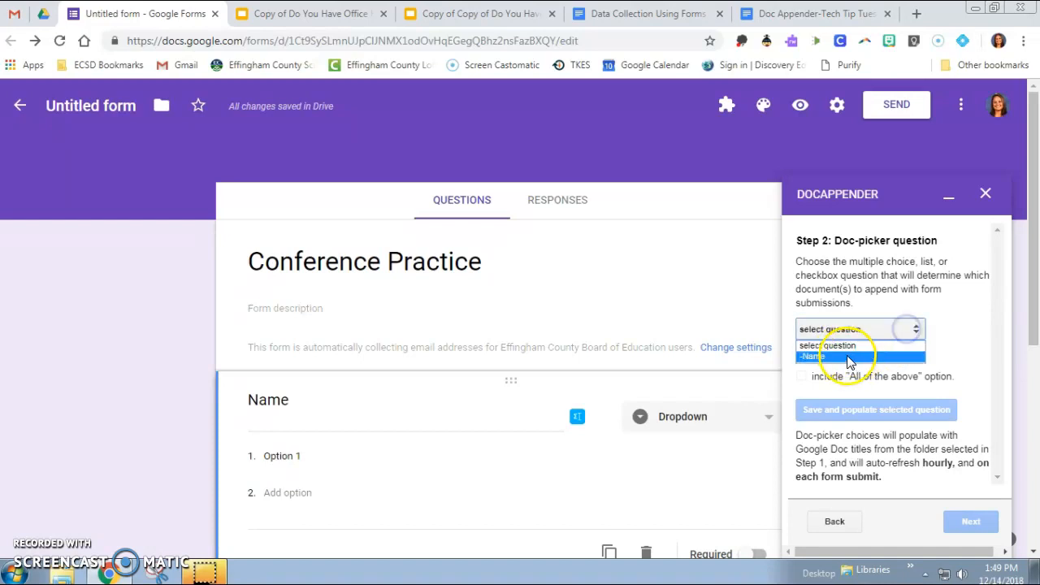
left_click(815, 357)
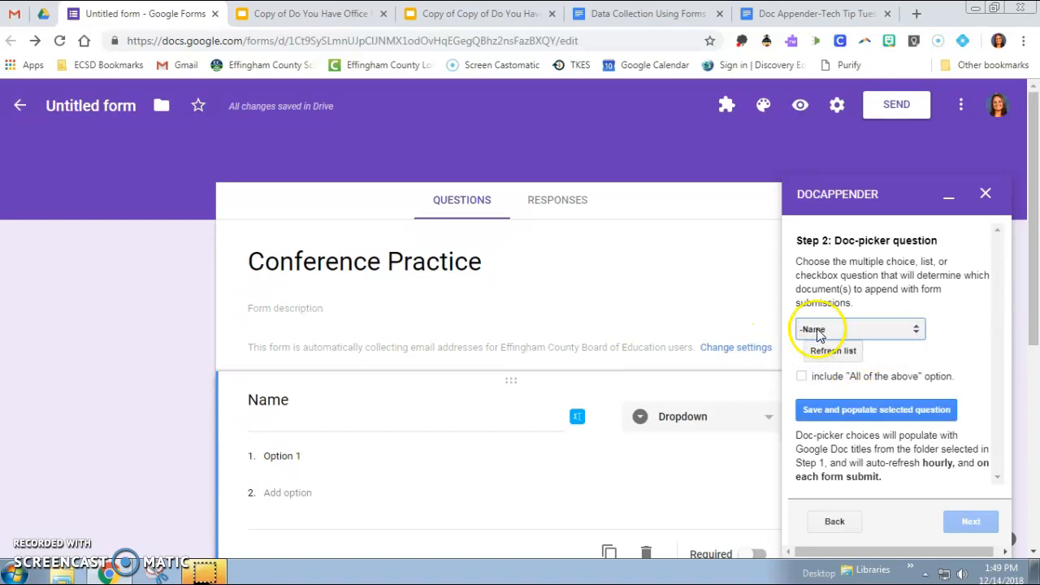
left_click(847, 413)
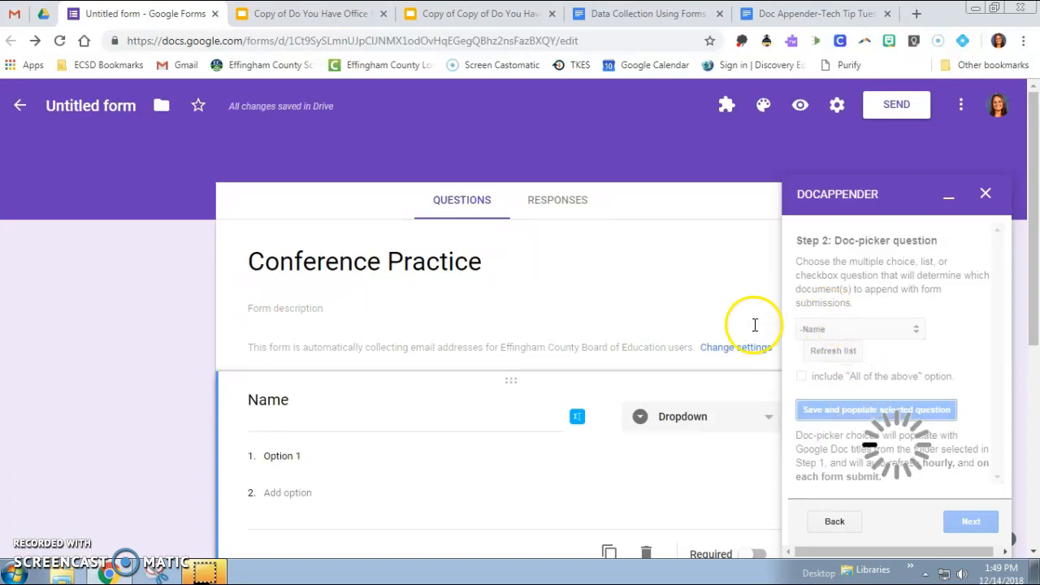
scroll(453, 324, "down", 1)
scroll(298, 365, "down", 2)
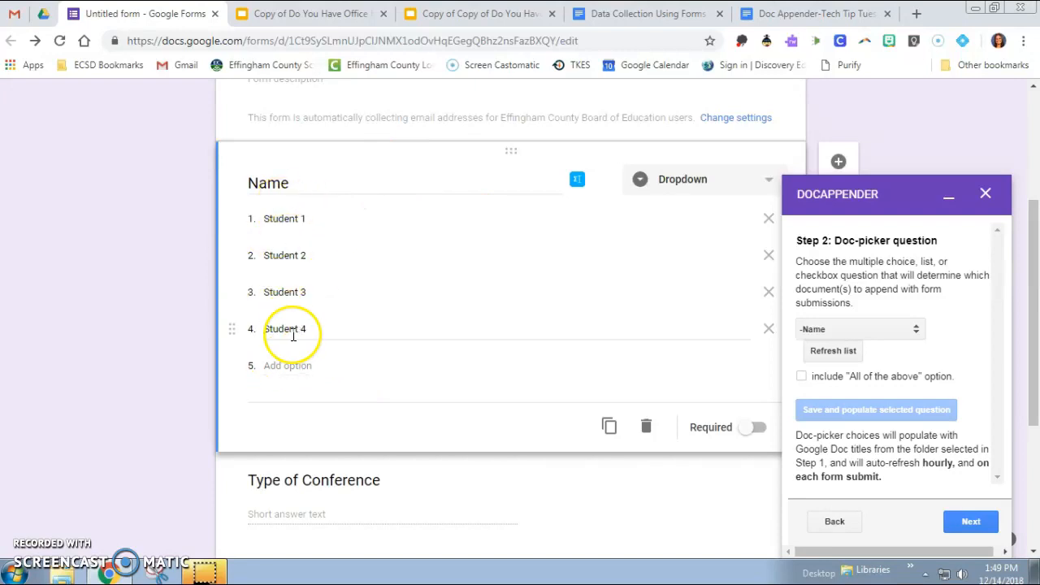
left_click(972, 521)
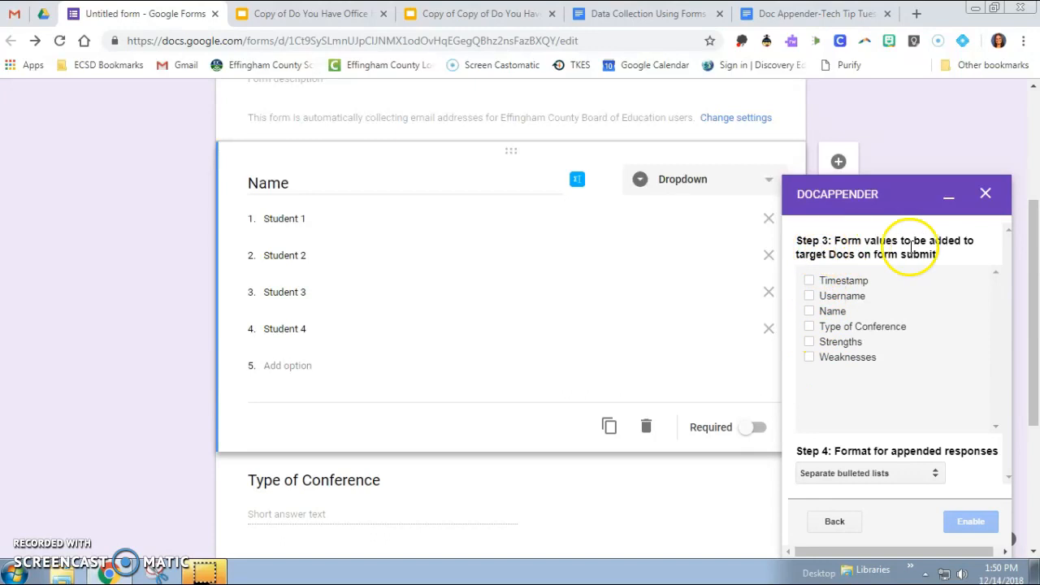
Step: Include Timestamp, Name, Type of Conference, Strengths and Weaknesses in the form values added to the target Docs
left_click(809, 283)
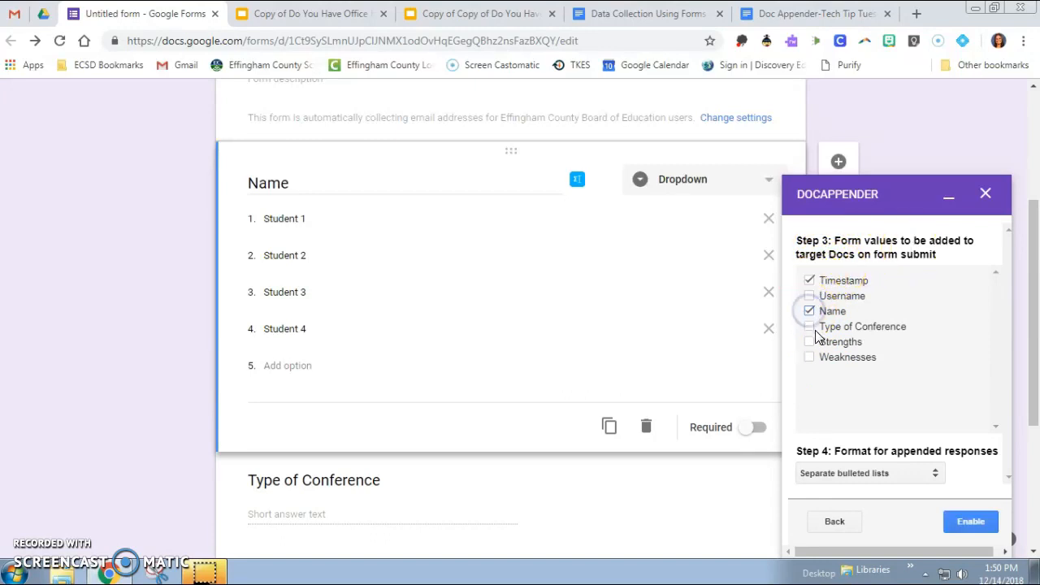
left_click(810, 358)
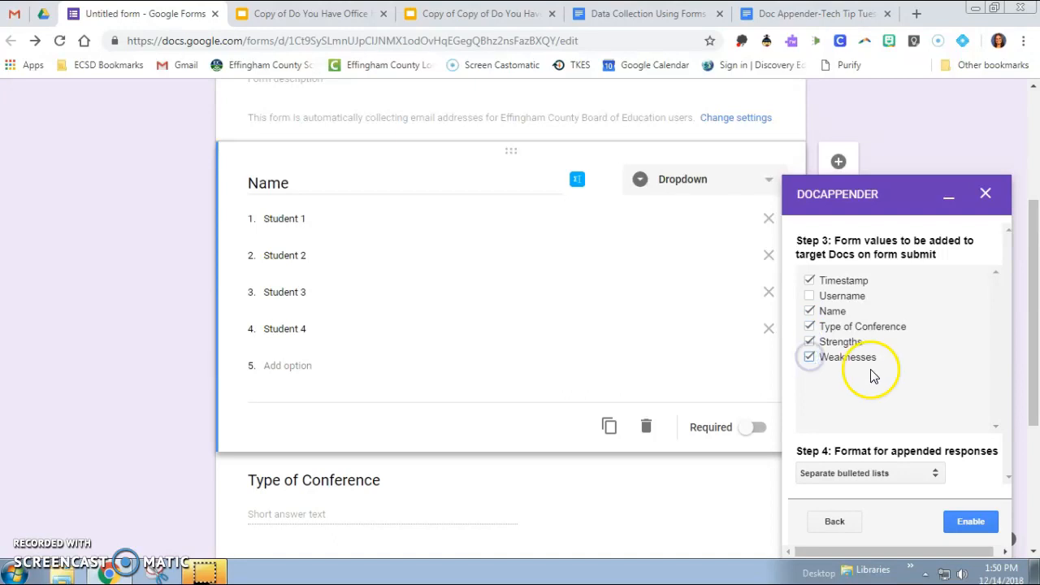
scroll(810, 355, "down", 2)
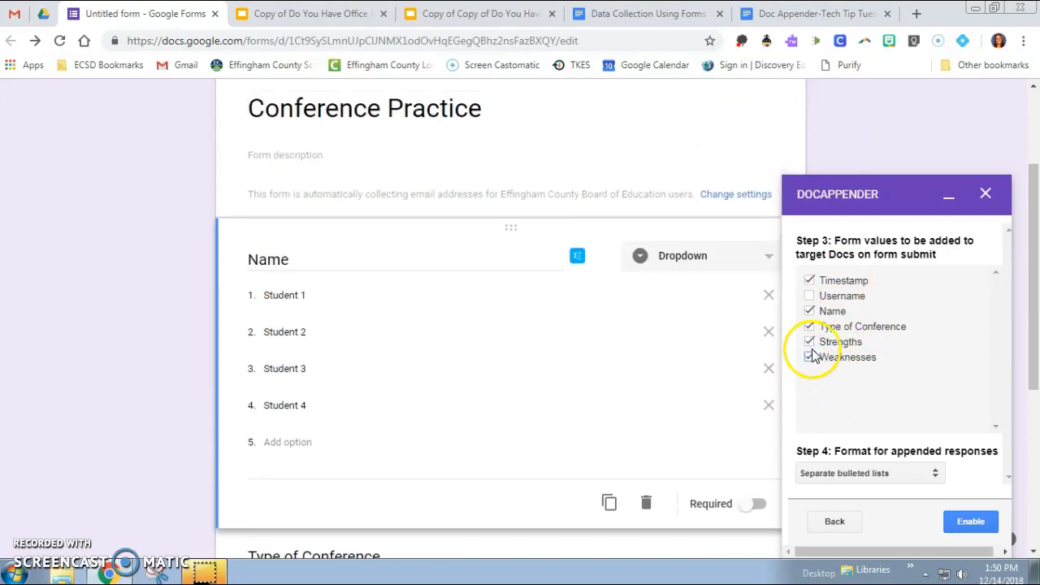
Step: Set the format for appended responses to separate vertical tables, and enable docAppender before closing its sidebar
left_click(928, 474)
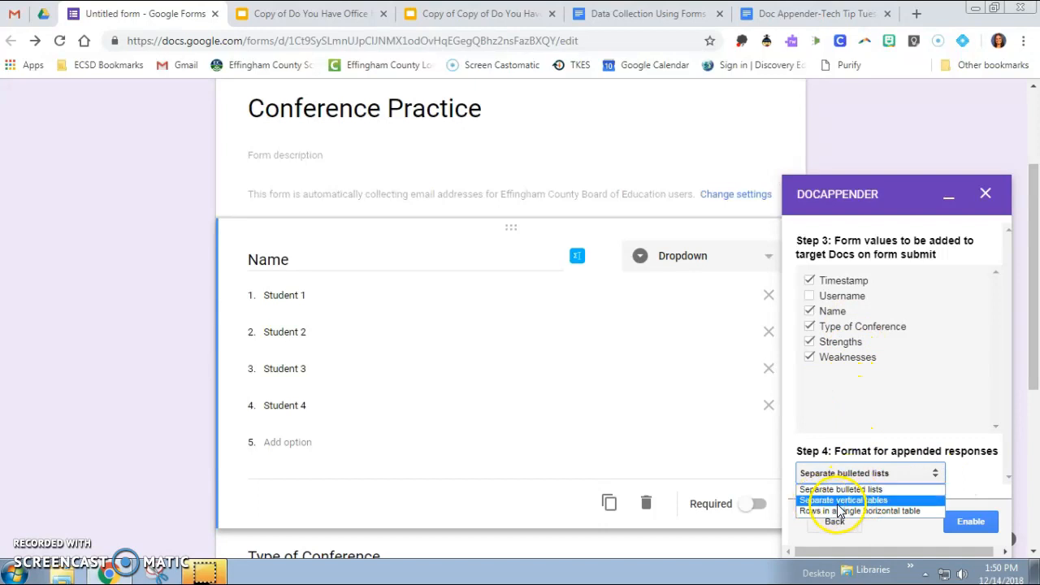
left_click(898, 500)
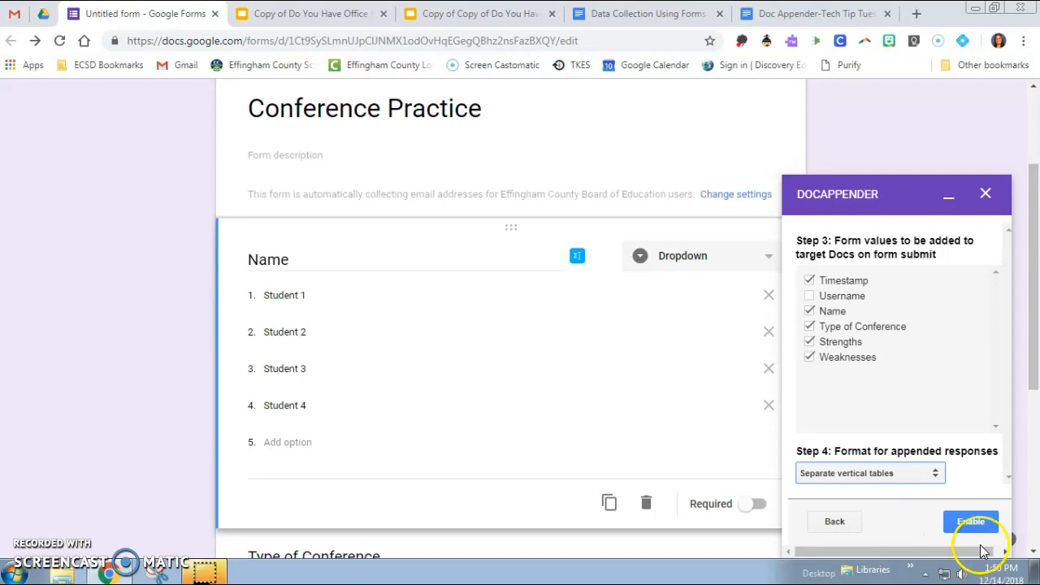
left_click(978, 524)
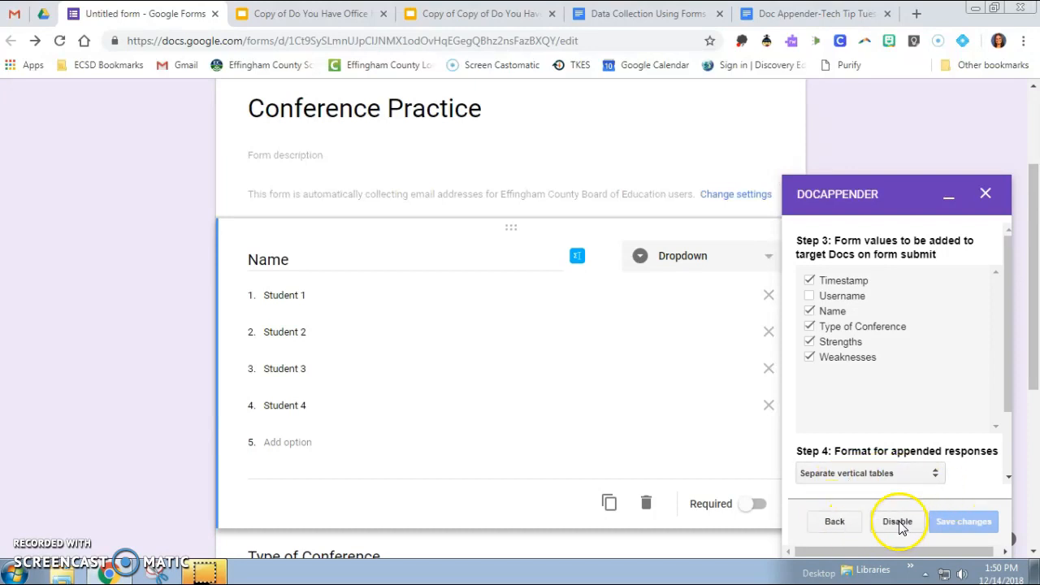
scroll(947, 395, "down", 5)
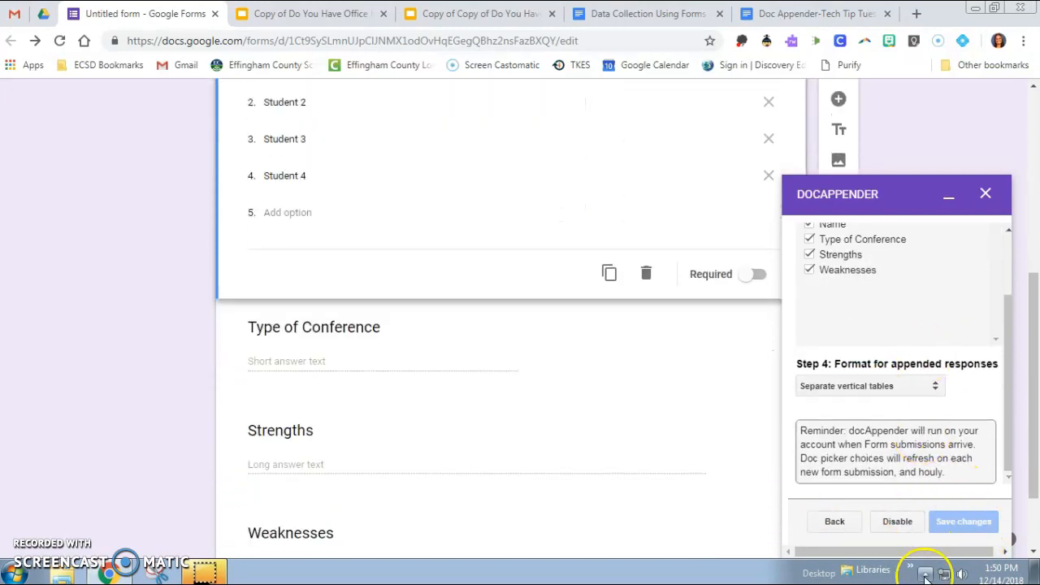
left_click(984, 193)
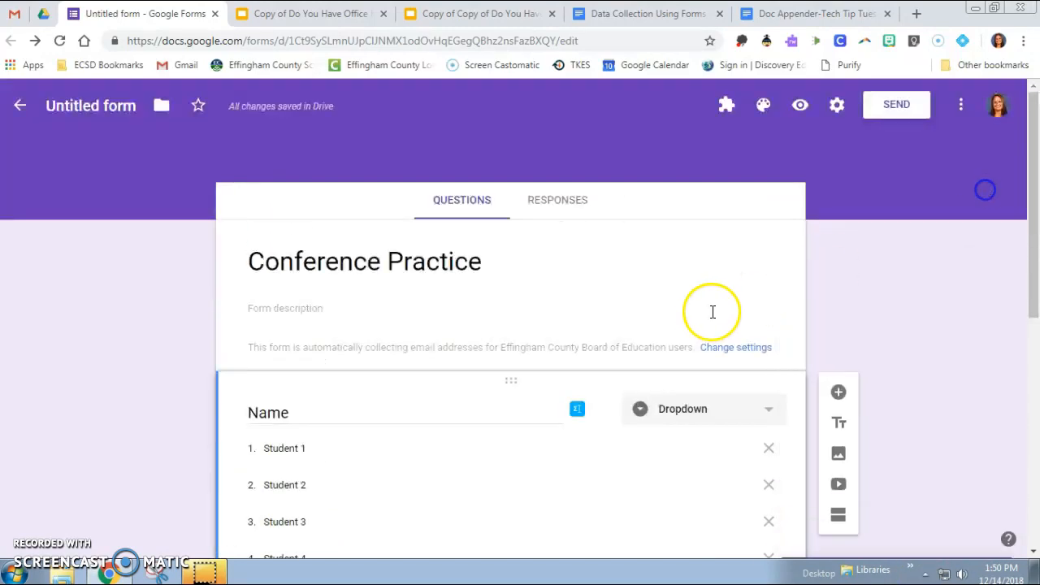
Step: Preview the form and submit a response for Student 1 with conference type Personal Narrative, strength "details" and weakness "editing"
left_click(800, 107)
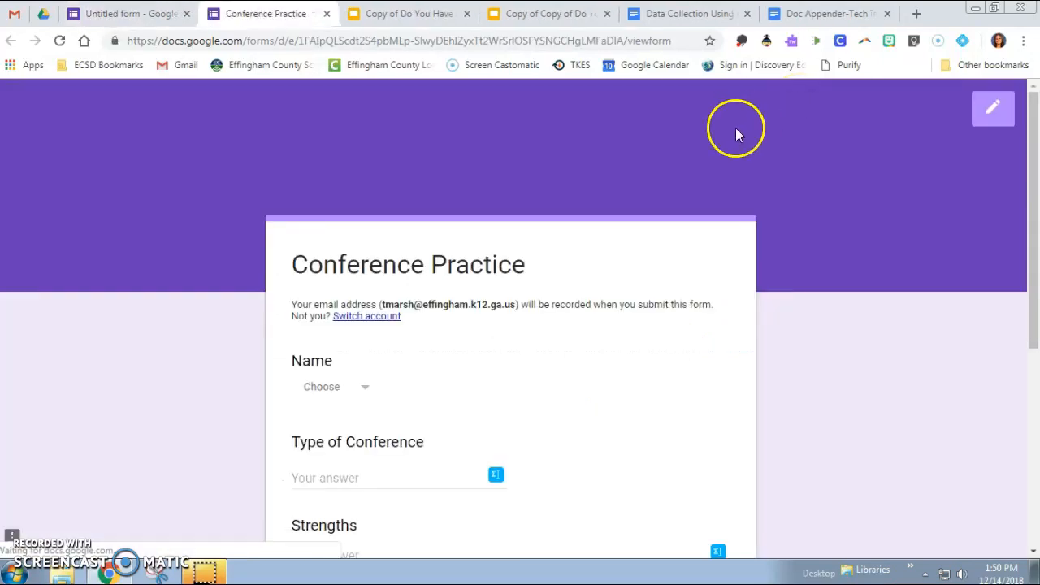
scroll(434, 173, "down", 2)
left_click(355, 228)
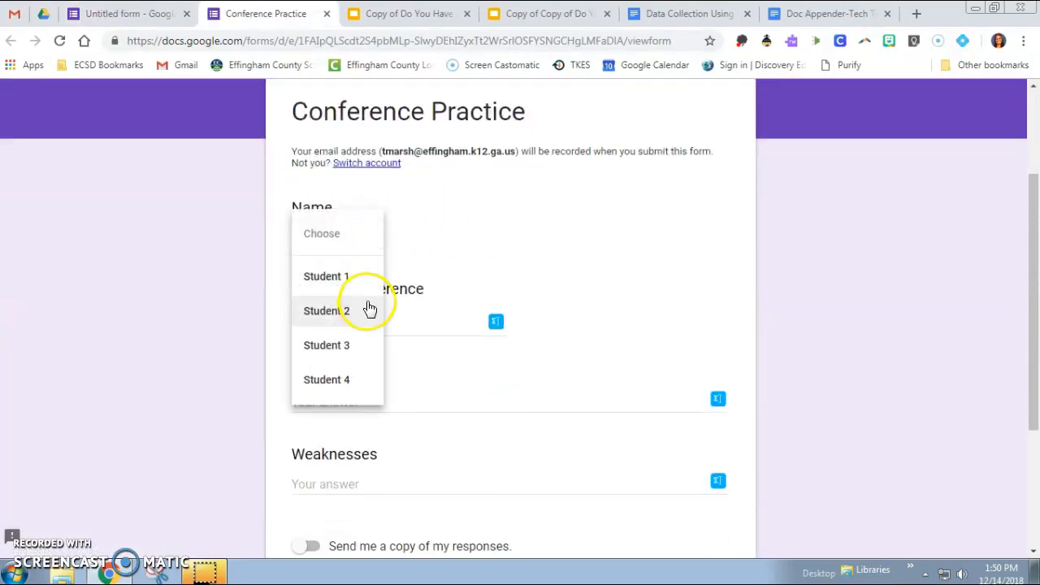
left_click(355, 277)
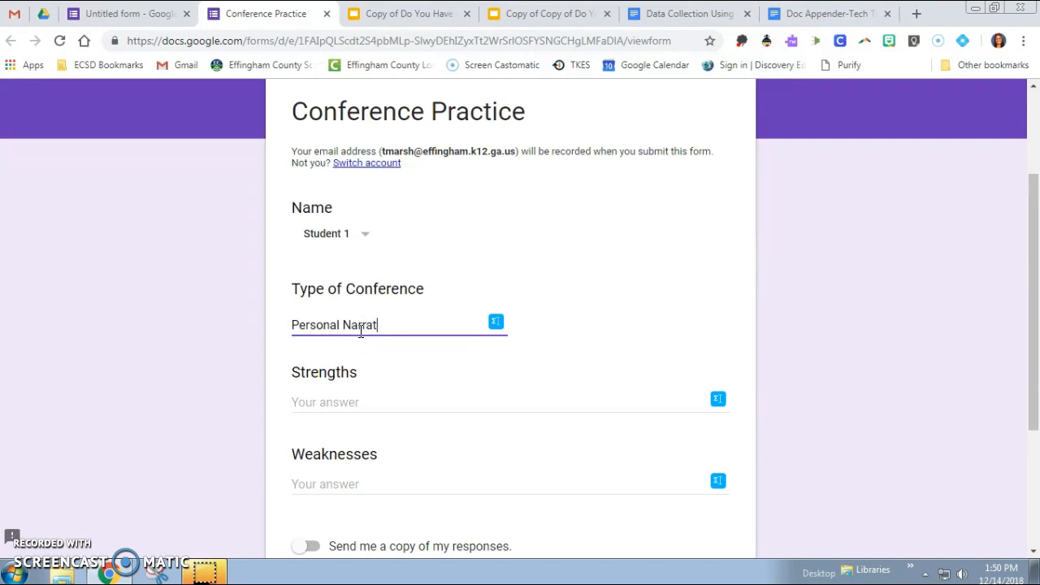
key("Tab")
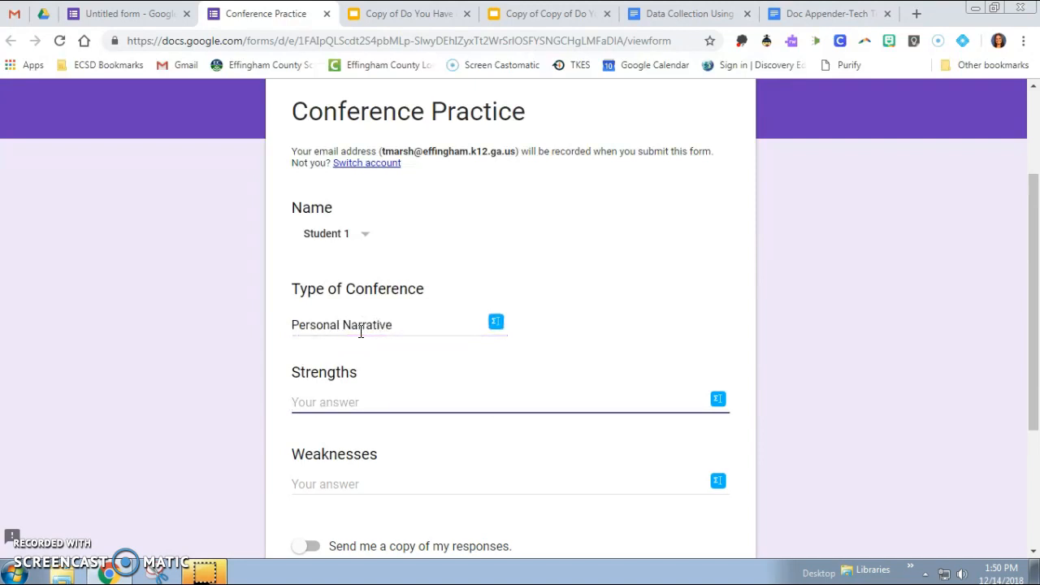
key("Tab")
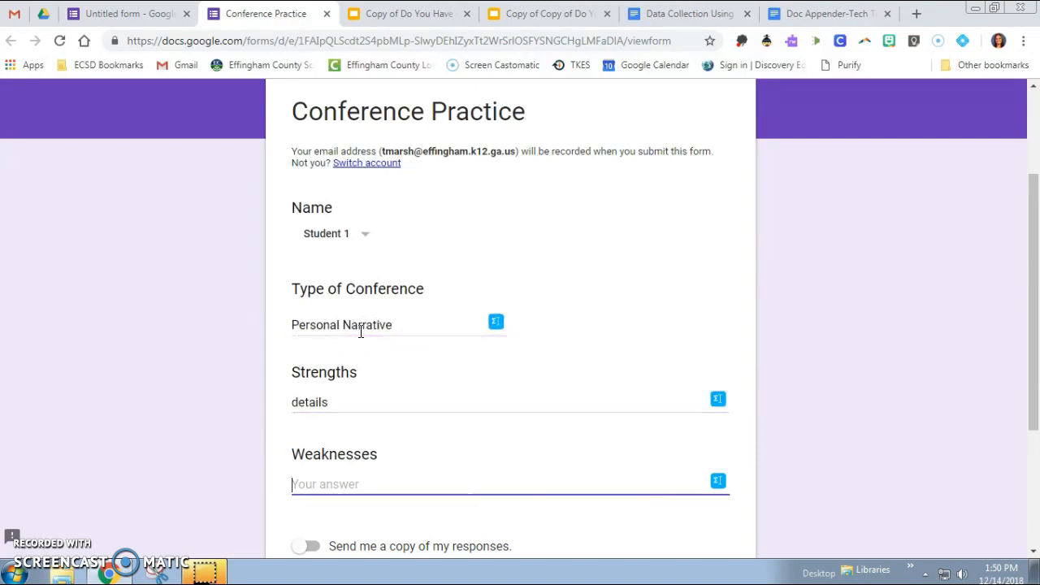
type("editing")
scroll(693, 480, "down", 2)
left_click(332, 447)
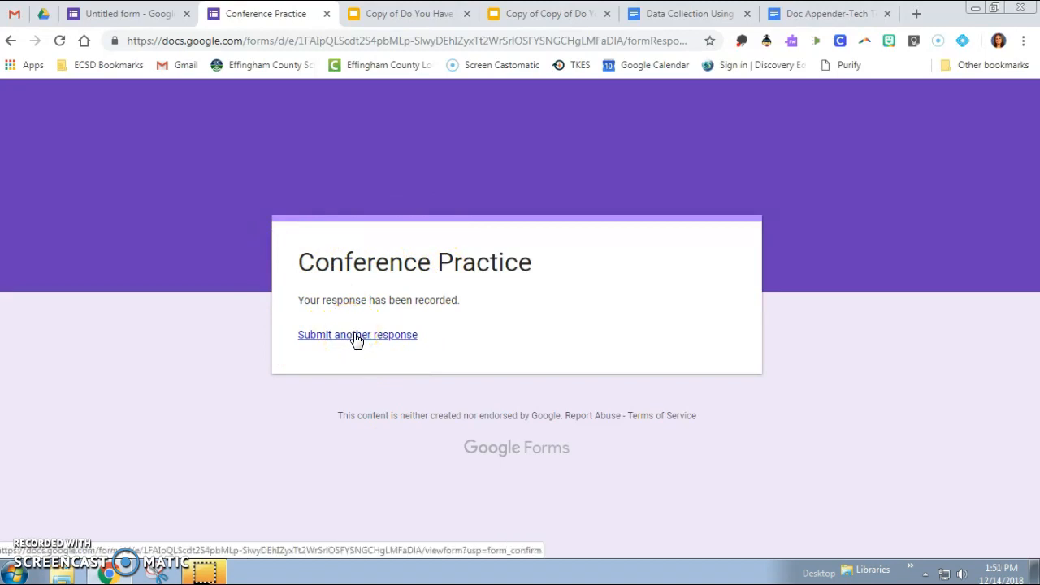
Step: Open the Student 1 Doc from the Drive practice folder and examine the vertical table appended to it
left_click(43, 14)
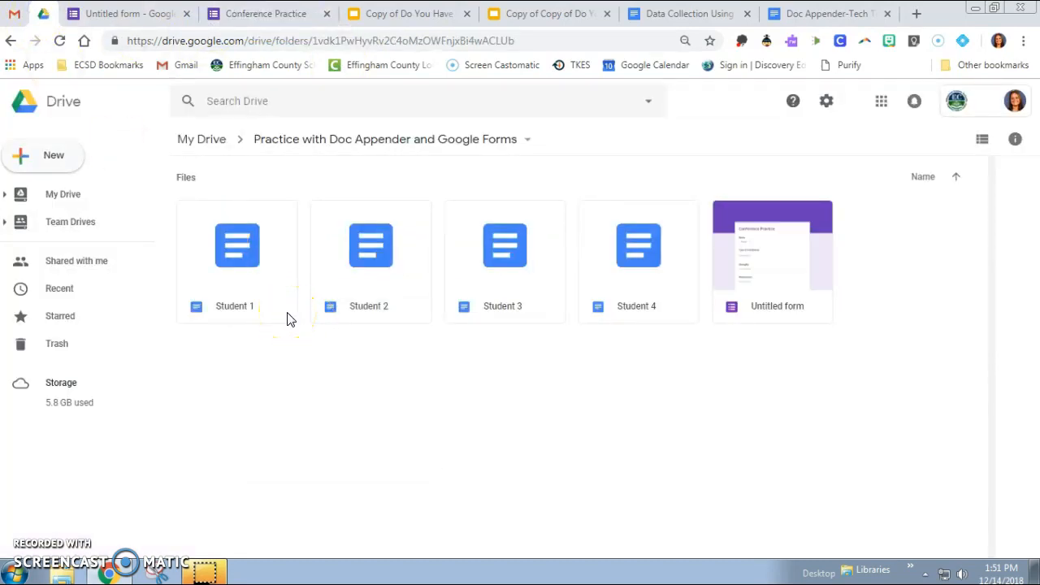
double_click(276, 271)
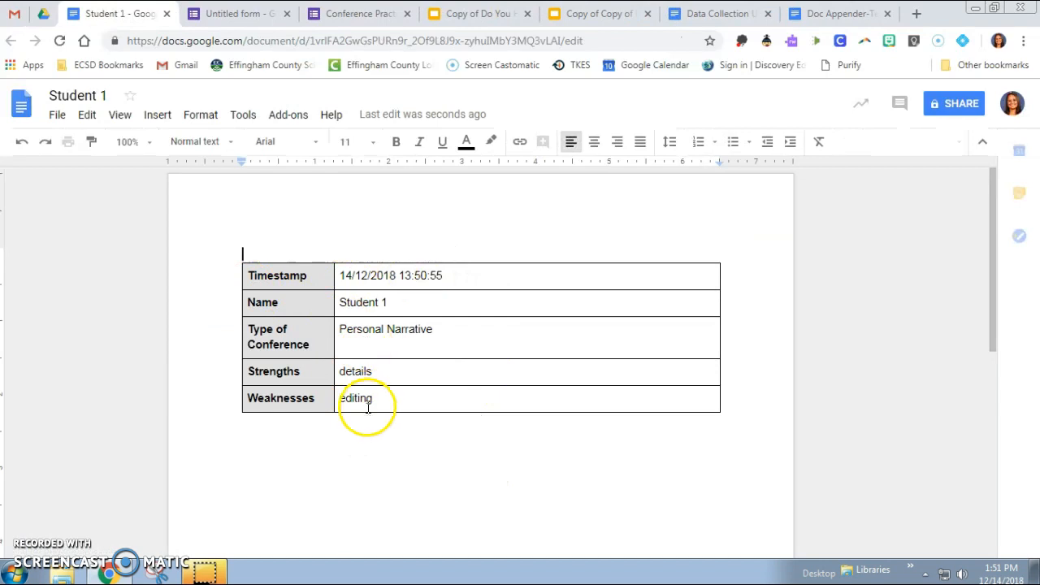
scroll(336, 267, "down", 1)
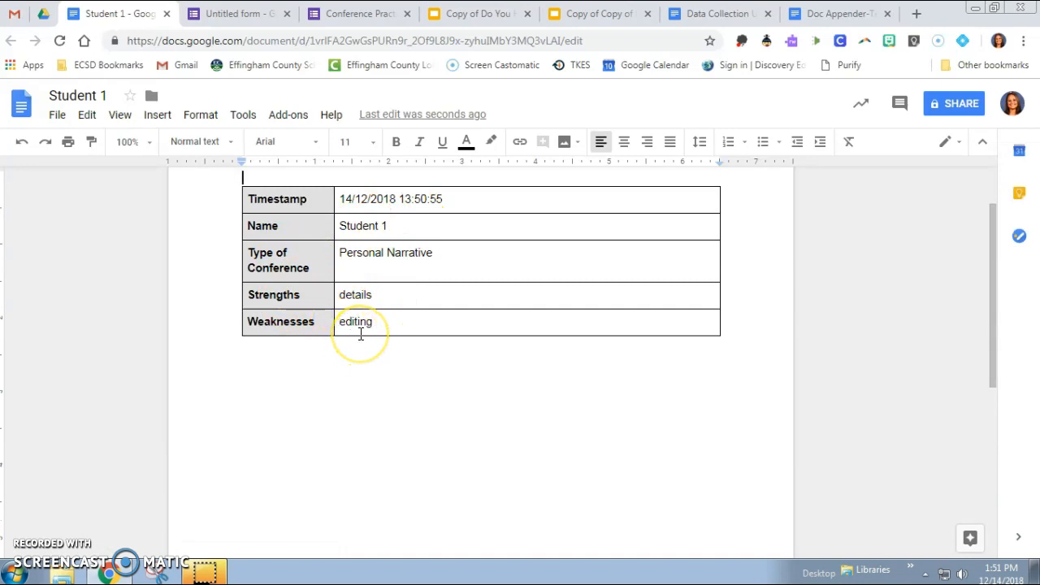
scroll(360, 333, "up", 1)
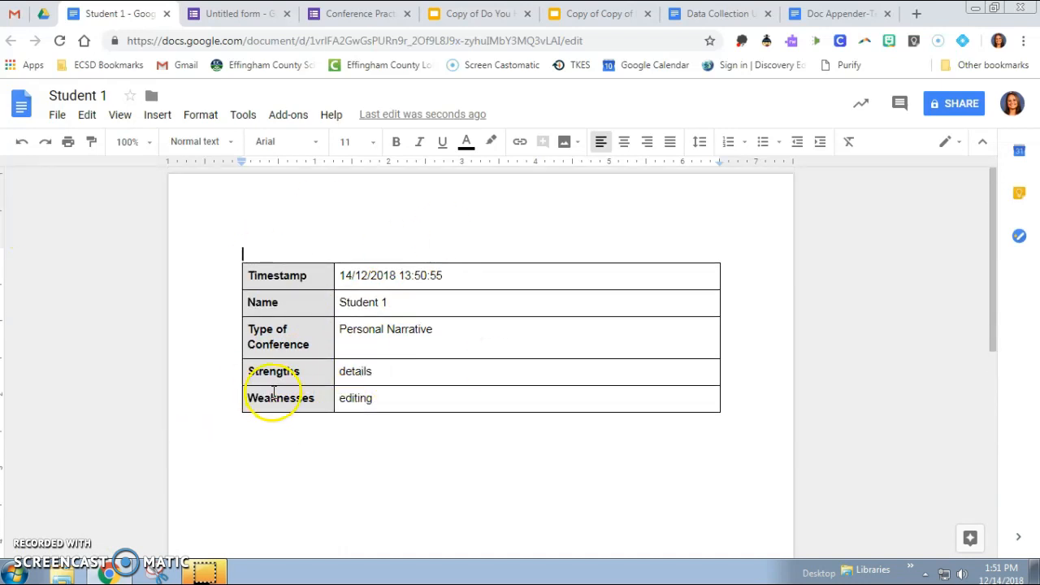
Step: Reopen docAppender's sidebar on the form, save and populate the Name doc-picker question again, and continue to the form values
left_click(236, 14)
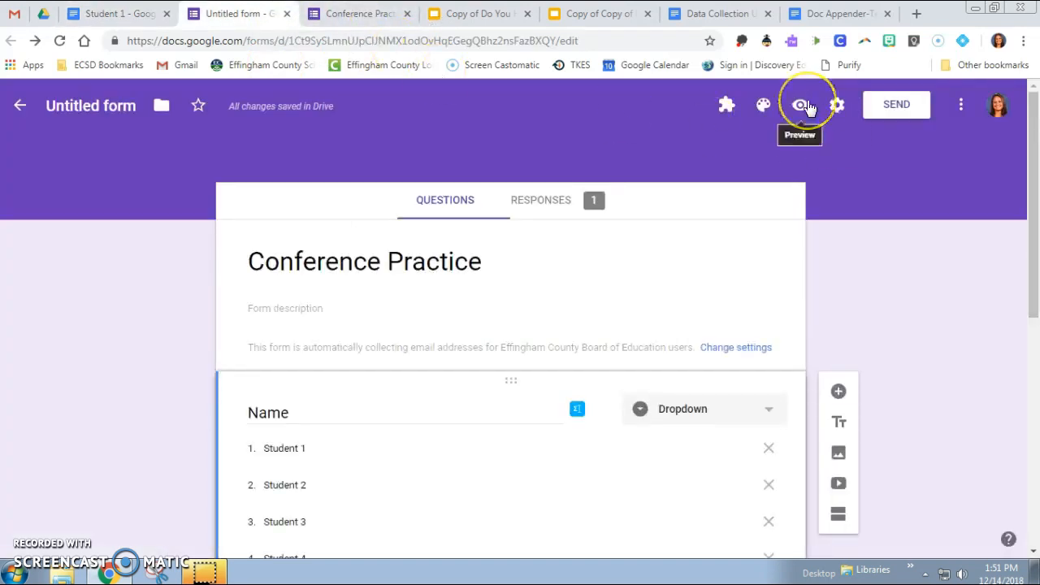
left_click(726, 110)
left_click(739, 195)
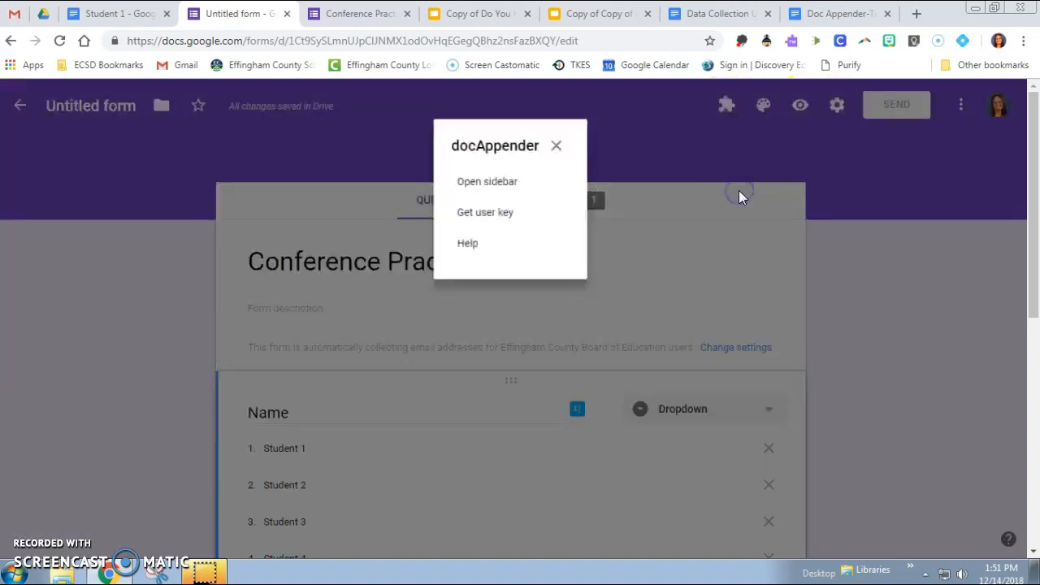
left_click(483, 182)
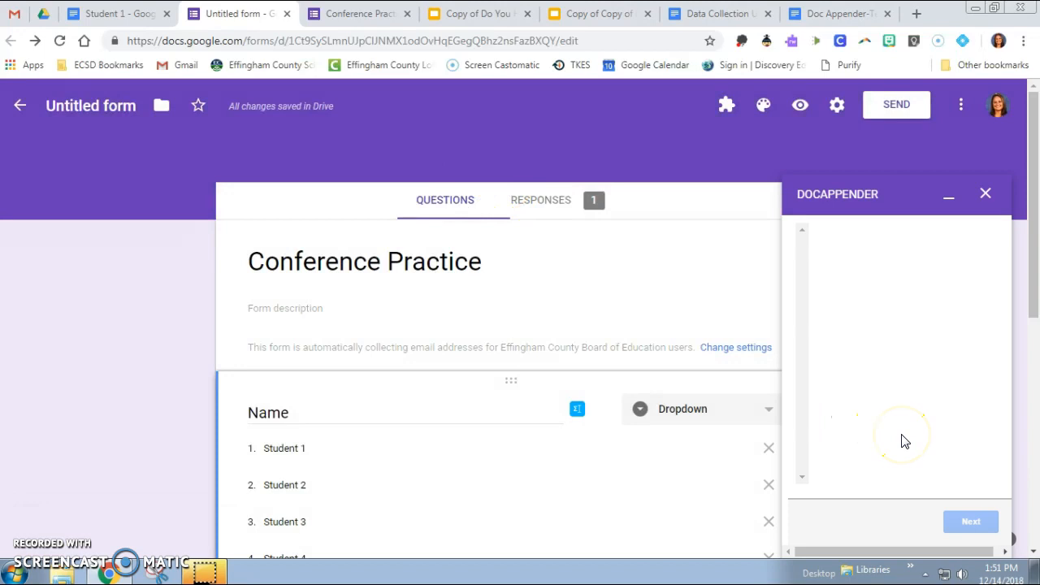
left_click(986, 526)
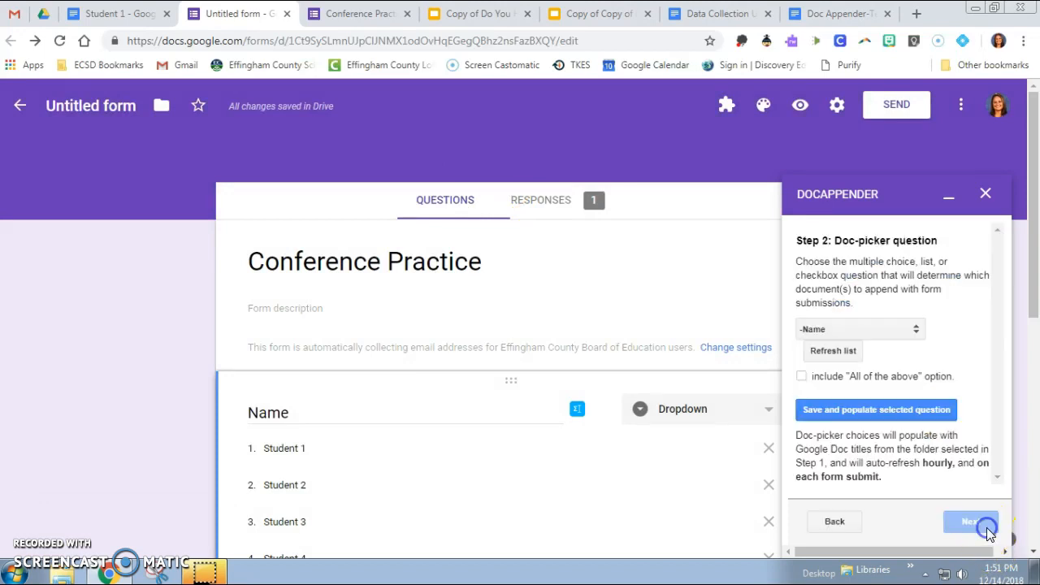
left_click(908, 416)
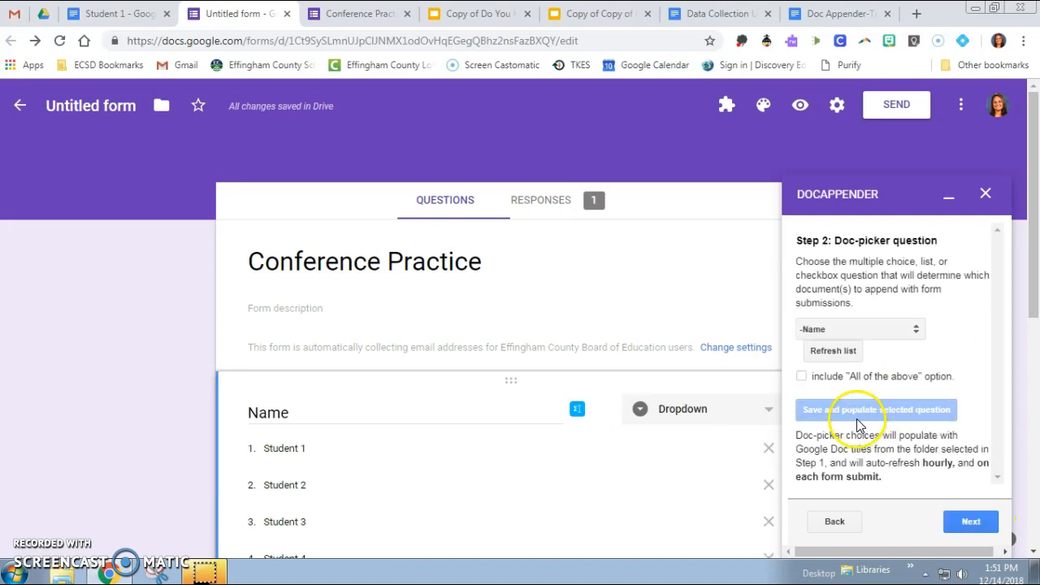
scroll(934, 487, "down", 1)
left_click(964, 520)
Step: Set the format for appended responses to rows in a single horizontal table, save the changes and close docAppender's sidebar
left_click(912, 472)
left_click(886, 510)
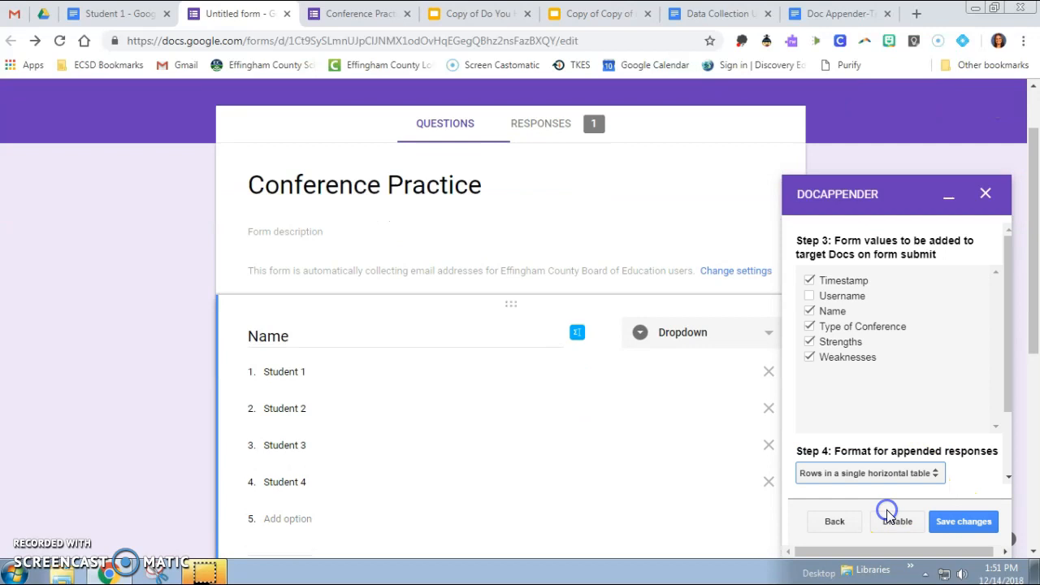
scroll(900, 501, "down", 1)
left_click(983, 525)
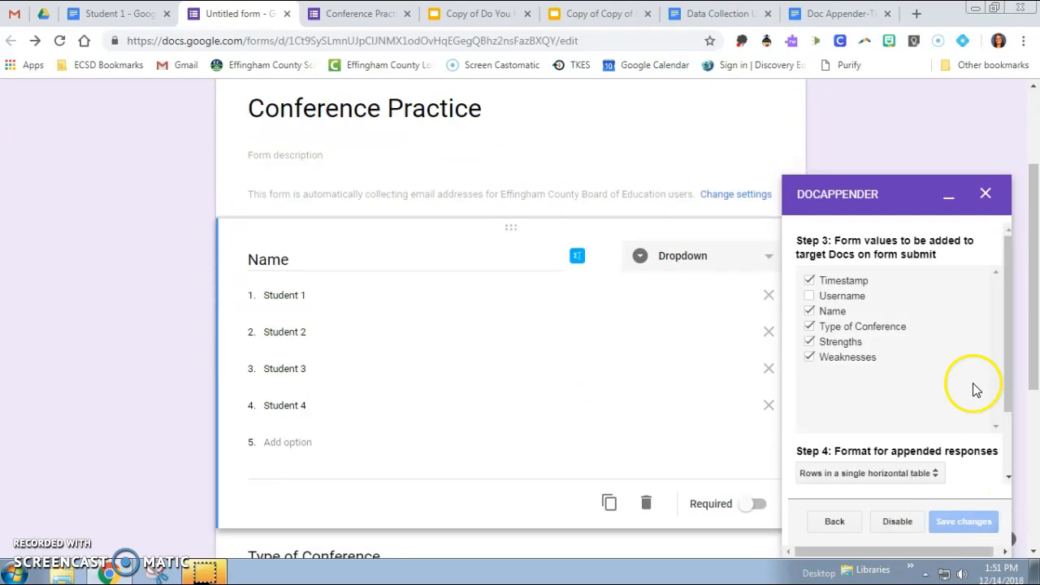
scroll(889, 447, "down", 1)
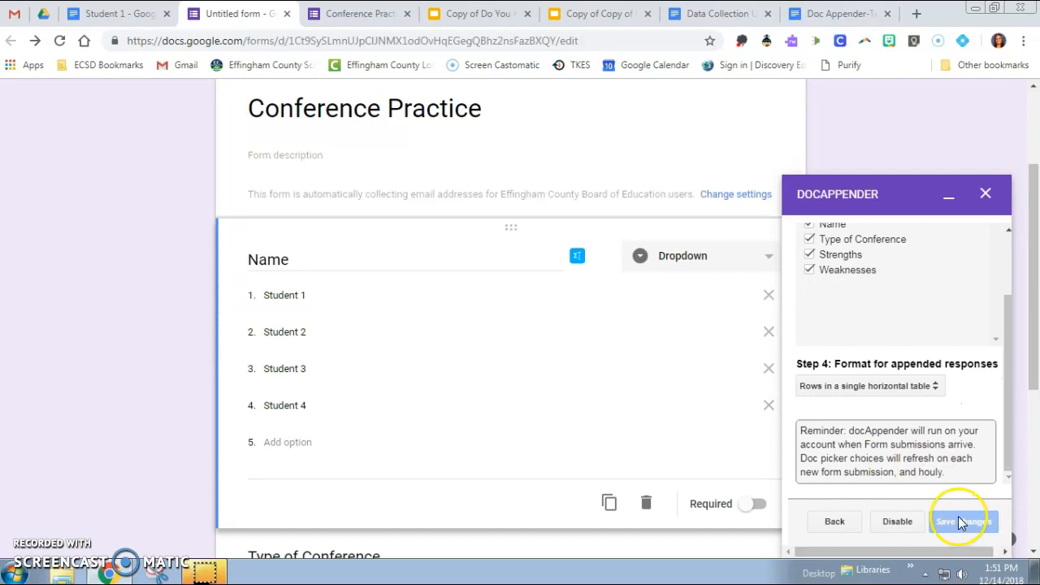
scroll(959, 520, "down", 2)
left_click(986, 194)
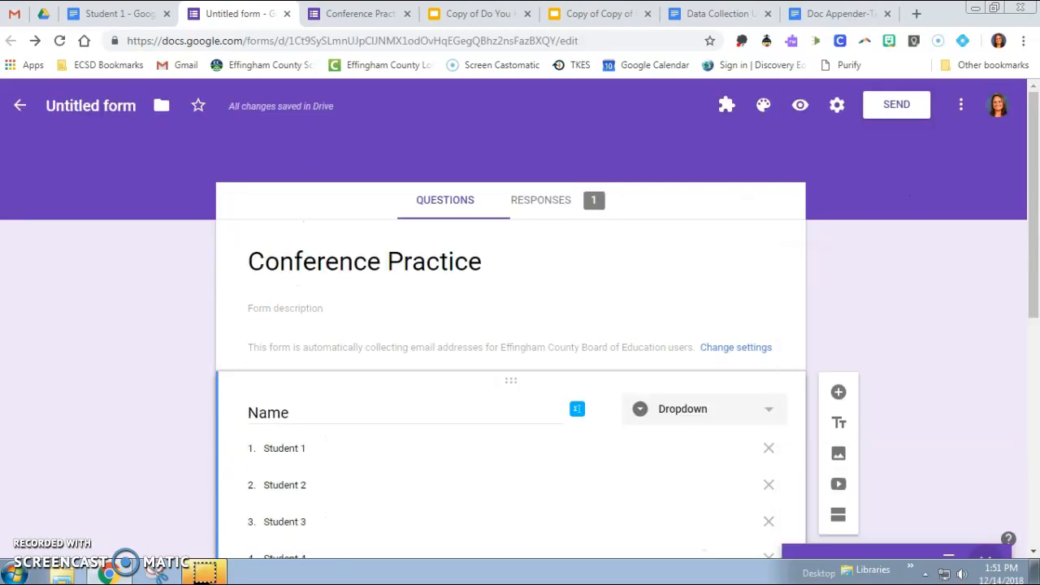
Step: Preview the form and submit a response for Student 1 with conference type "fiction", strength "editing" and weakness "details"
left_click(800, 107)
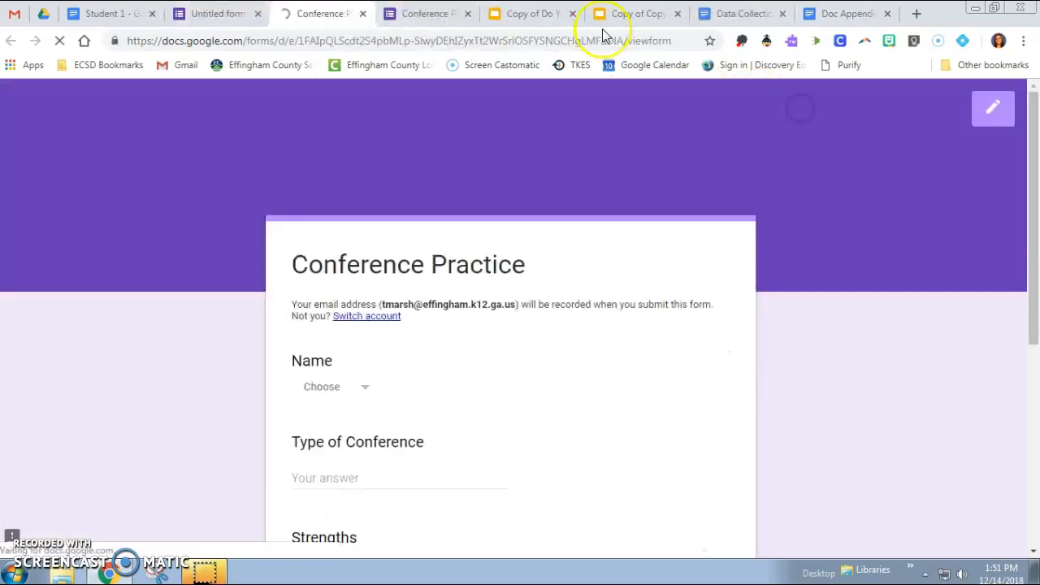
scroll(452, 294, "down", 2)
left_click(350, 233)
left_click(338, 280)
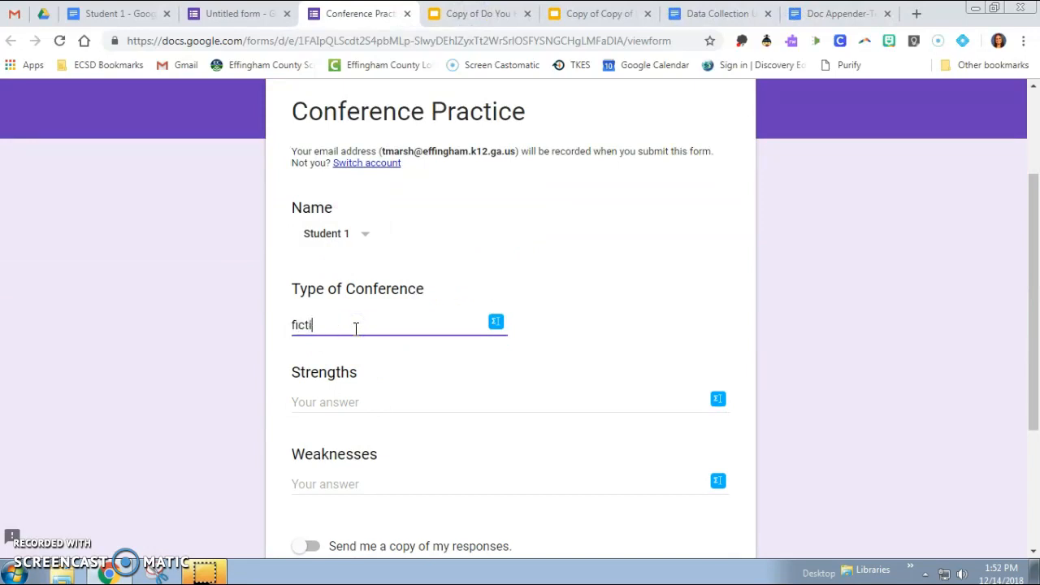
key("Tab")
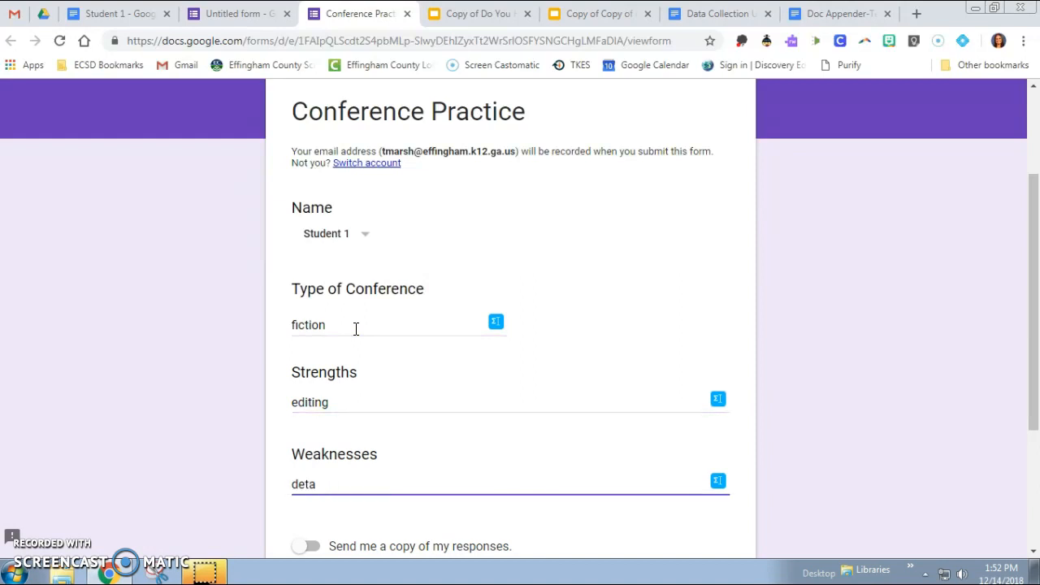
scroll(356, 328, "down", 3)
left_click(344, 392)
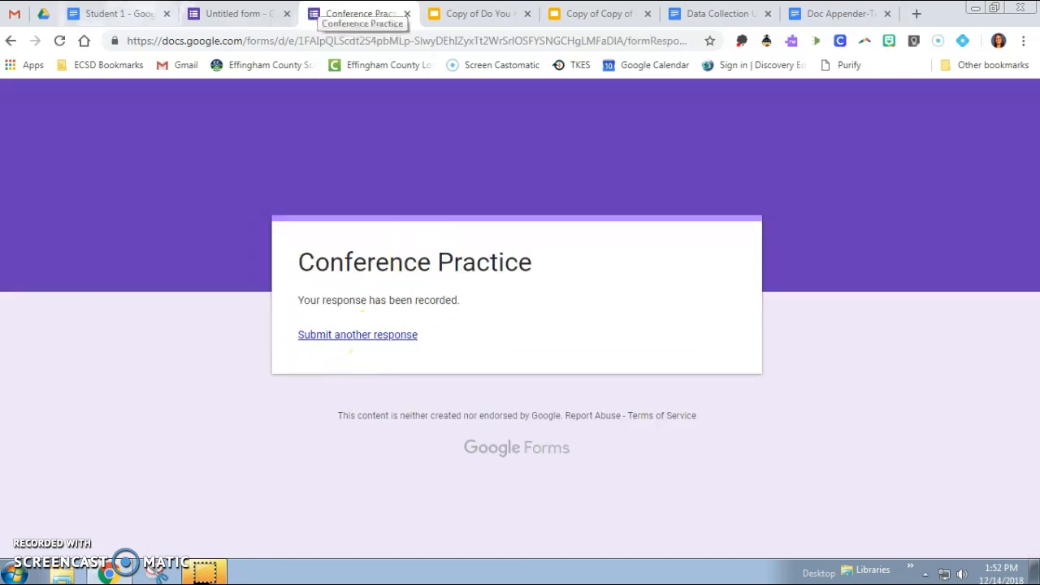
Step: Examine the Student 1 Doc, comparing the appended horizontal table with the vertical one above it
left_click(130, 14)
scroll(282, 399, "down", 2)
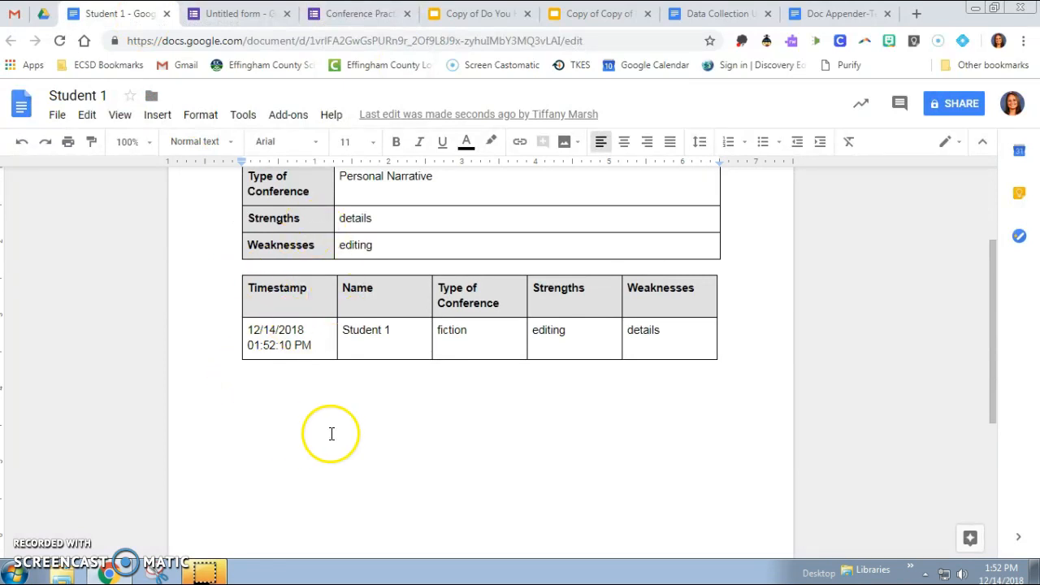
scroll(356, 353, "up", 2)
scroll(369, 382, "down", 1)
scroll(368, 385, "up", 1)
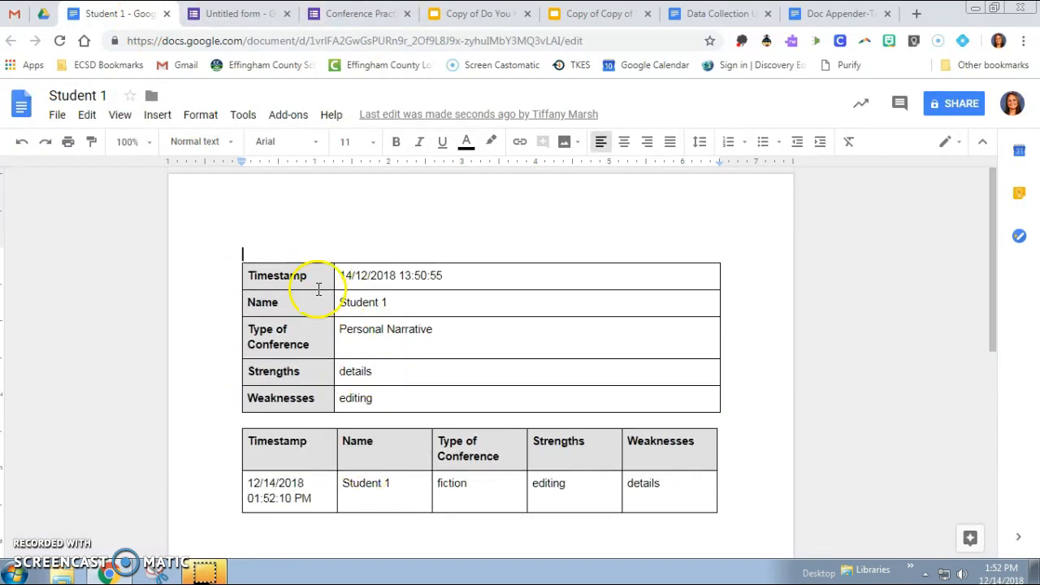
left_click(316, 264)
left_click(372, 365)
scroll(373, 366, "down", 1)
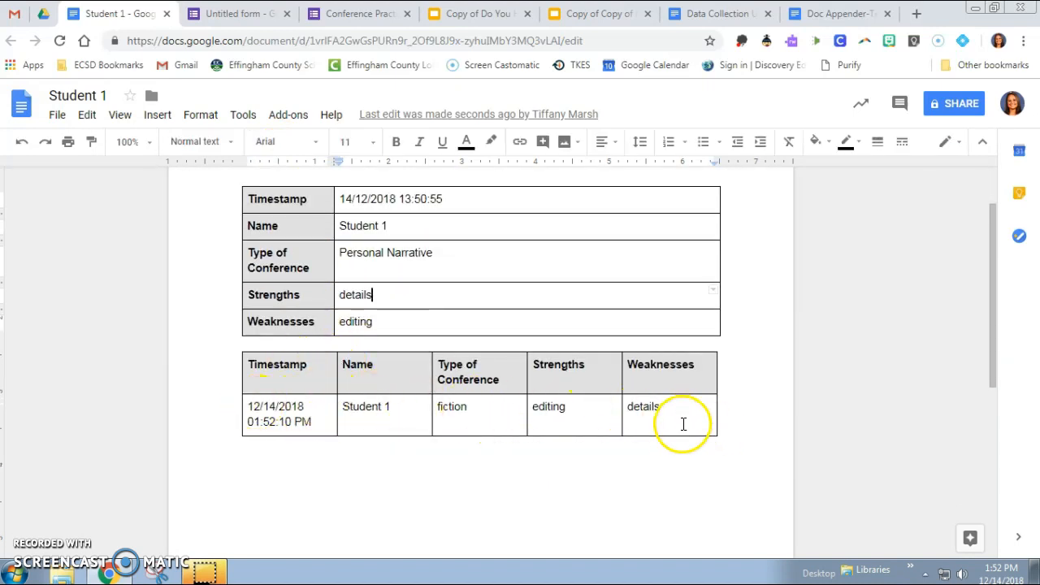
scroll(667, 427, "down", 1)
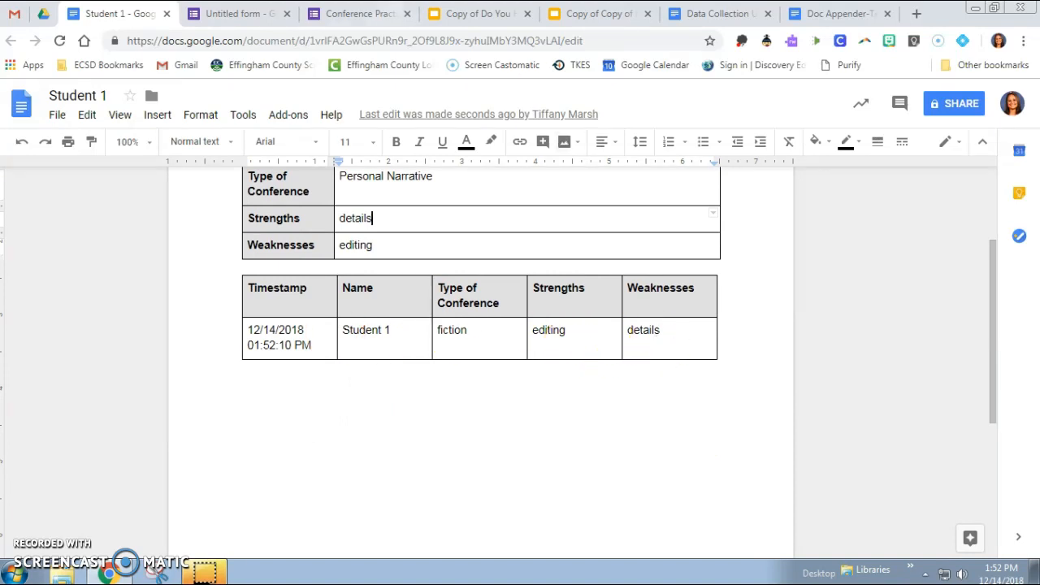
Step: Submit another response for Student 1 with filler answers "adfas" for conference type, "adsasd" for strengths and "asdasd" for weaknesses
left_click(358, 14)
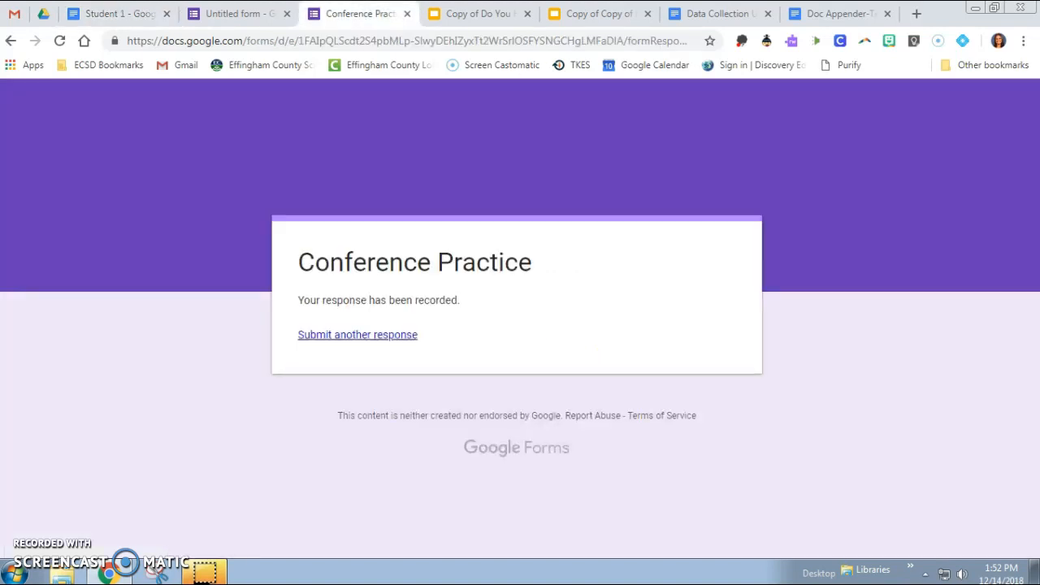
left_click(360, 333)
left_click(369, 377)
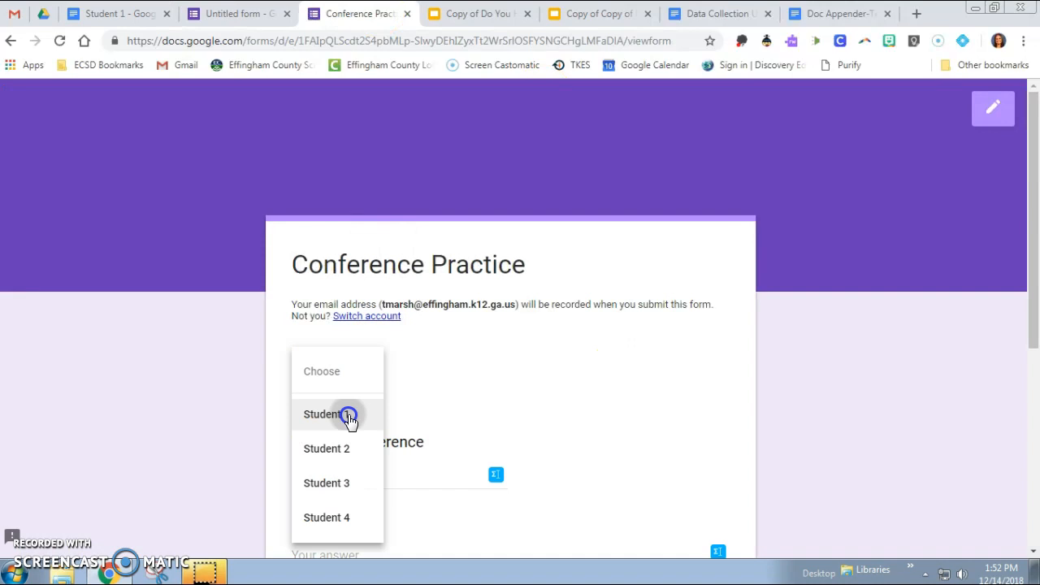
left_click(349, 414)
left_click(360, 480)
type("adfas")
scroll(360, 479, "down", 2)
left_click(363, 403)
type("adsasd")
left_click(362, 482)
type("asdasd")
scroll(460, 515, "down", 2)
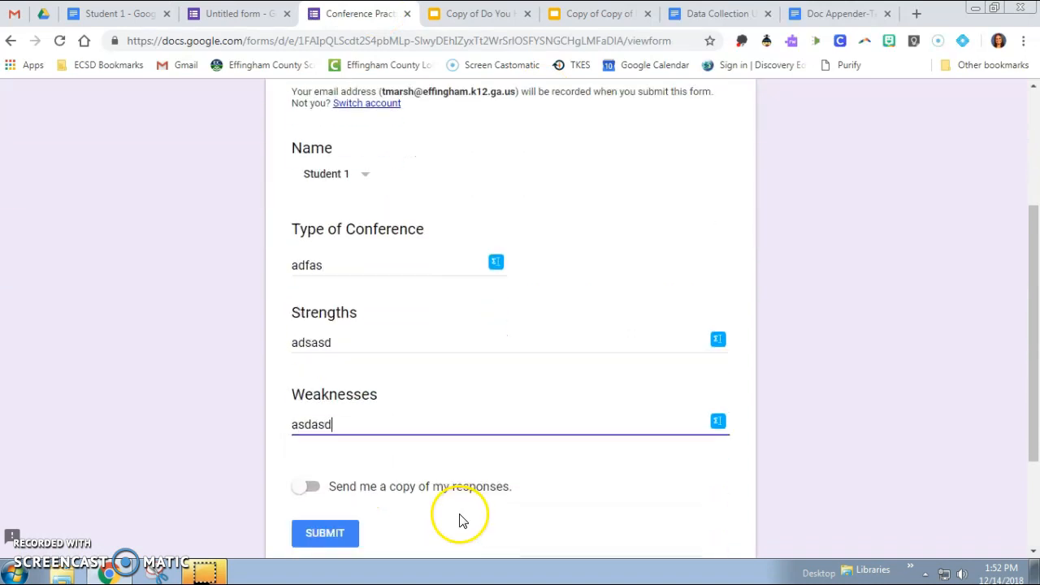
left_click(341, 447)
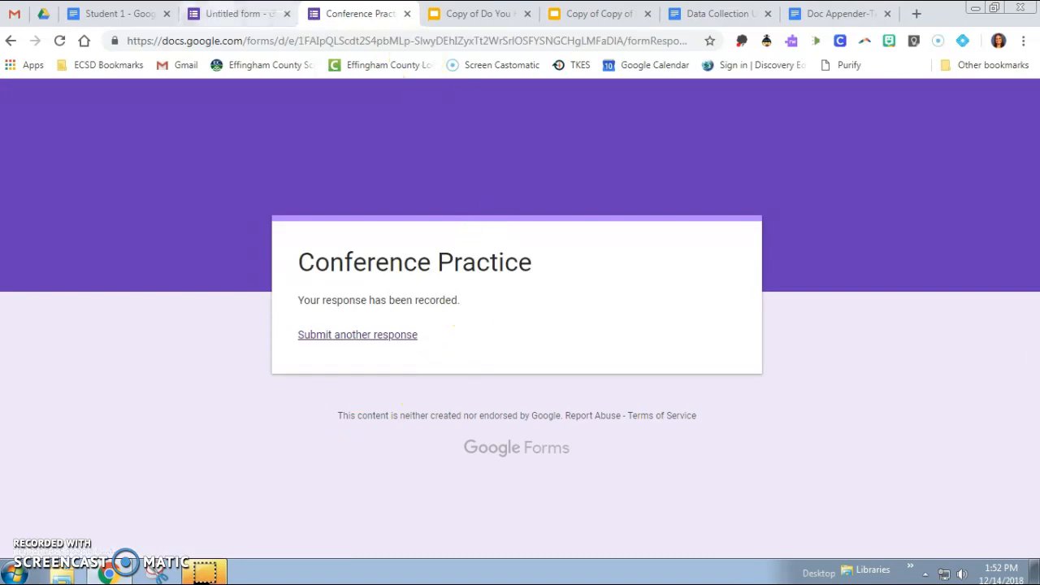
Step: Check the Student 1 Doc for how the latest response is appended to the horizontal table
left_click(129, 14)
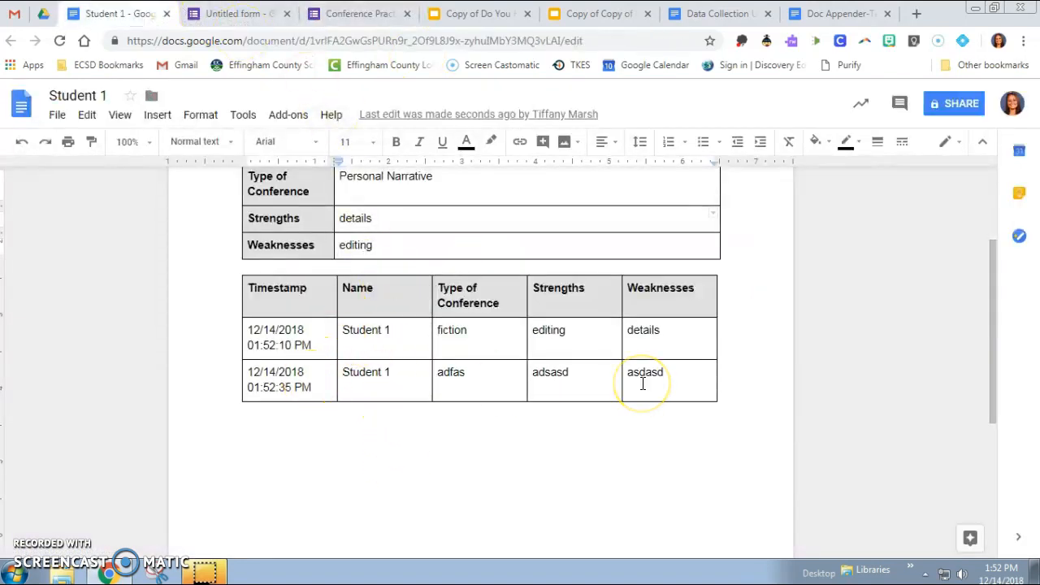
scroll(642, 383, "down", 1)
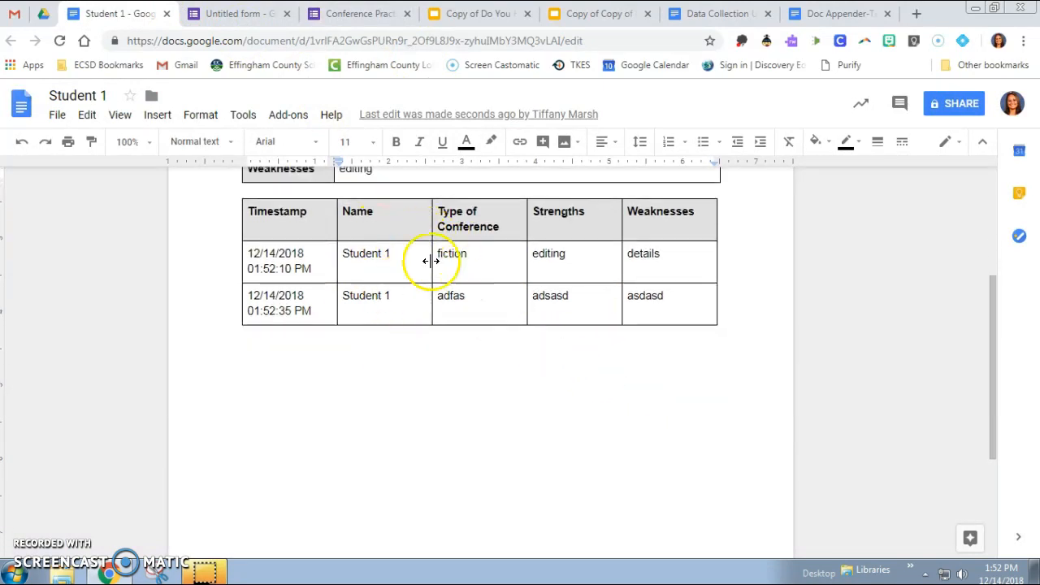
left_click(689, 297)
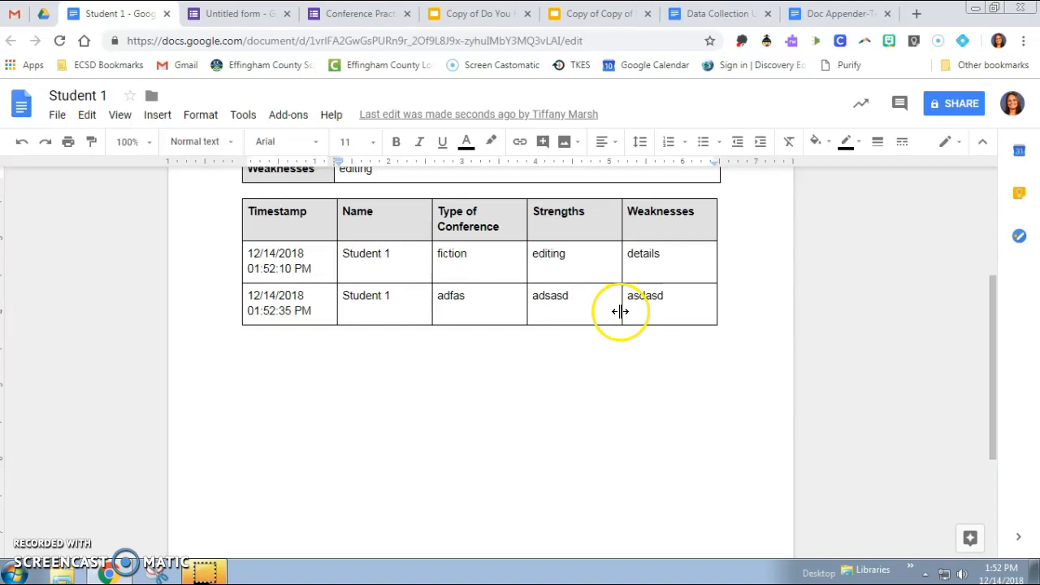
scroll(568, 382, "up", 2)
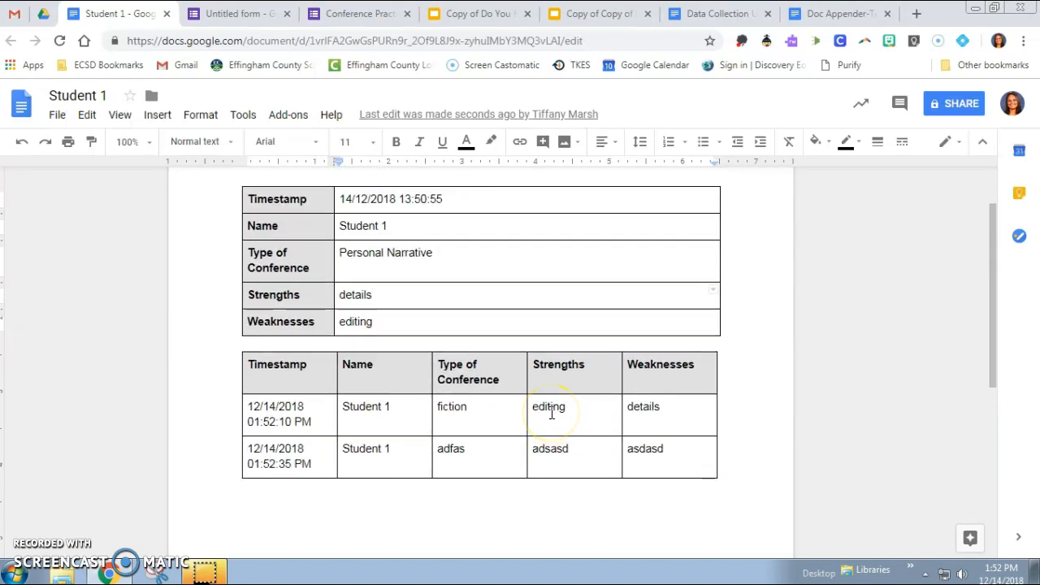
scroll(551, 413, "up", 1)
scroll(703, 482, "down", 2)
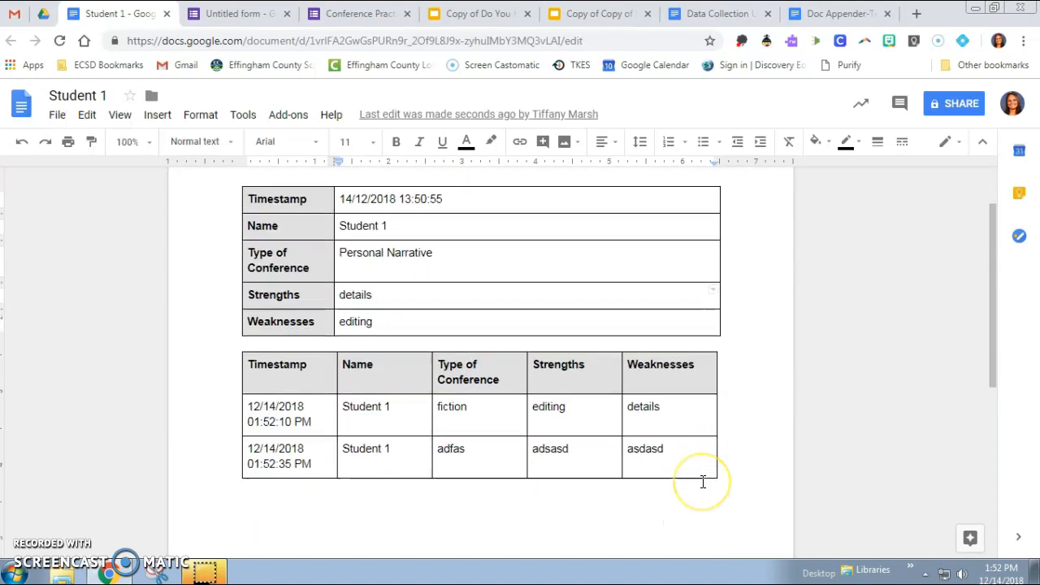